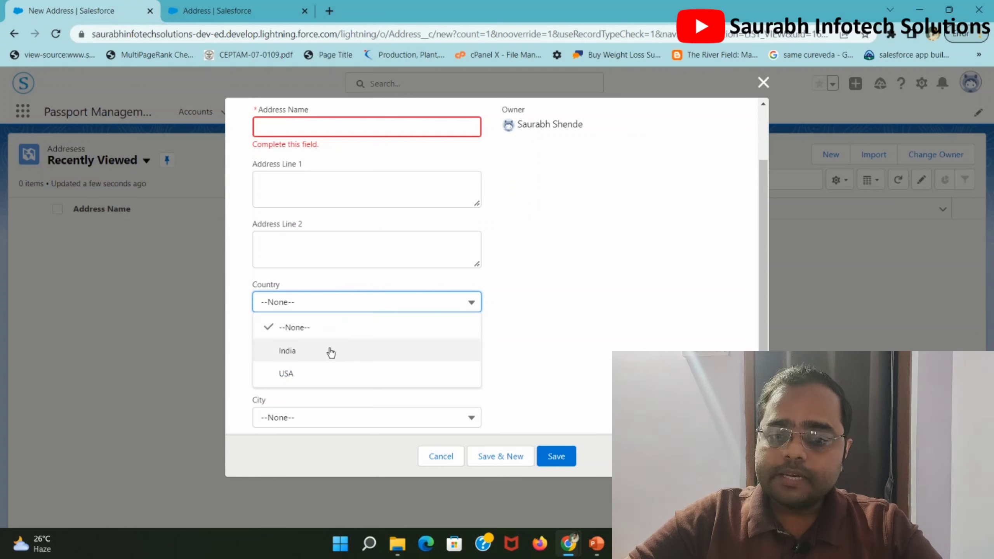
# Set the new address's Country to India and review the State options offered for it.
pyautogui.click(331, 353)
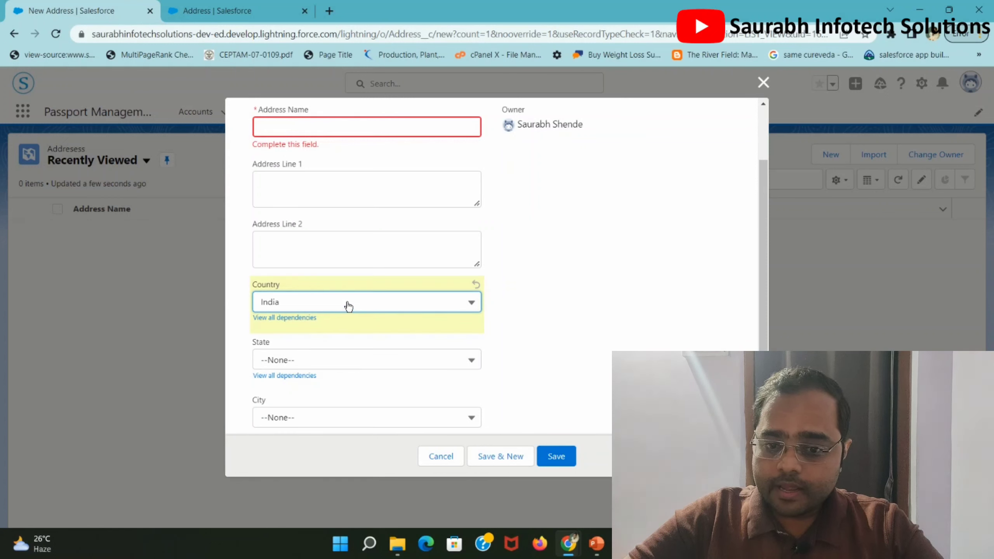
pyautogui.click(348, 310)
pyautogui.click(330, 352)
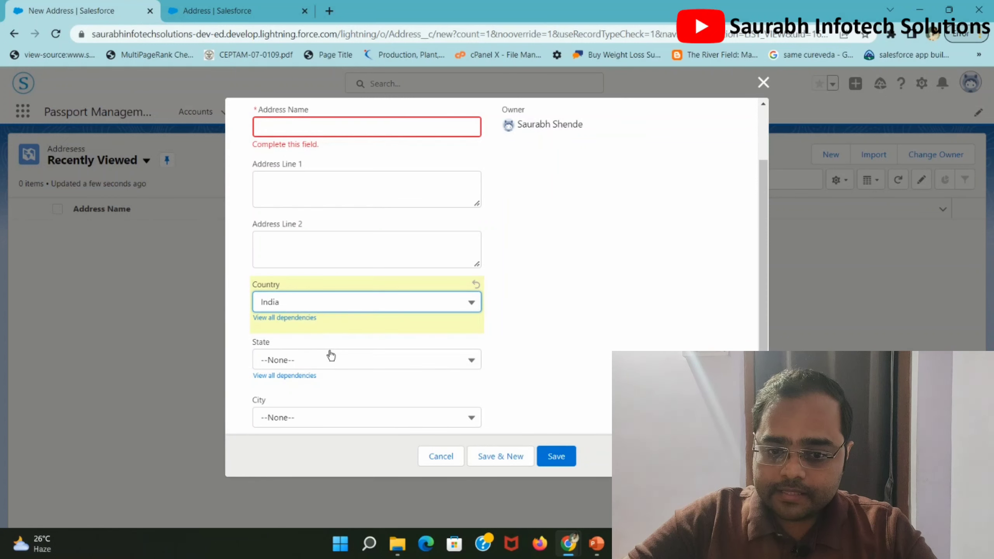
pyautogui.click(331, 360)
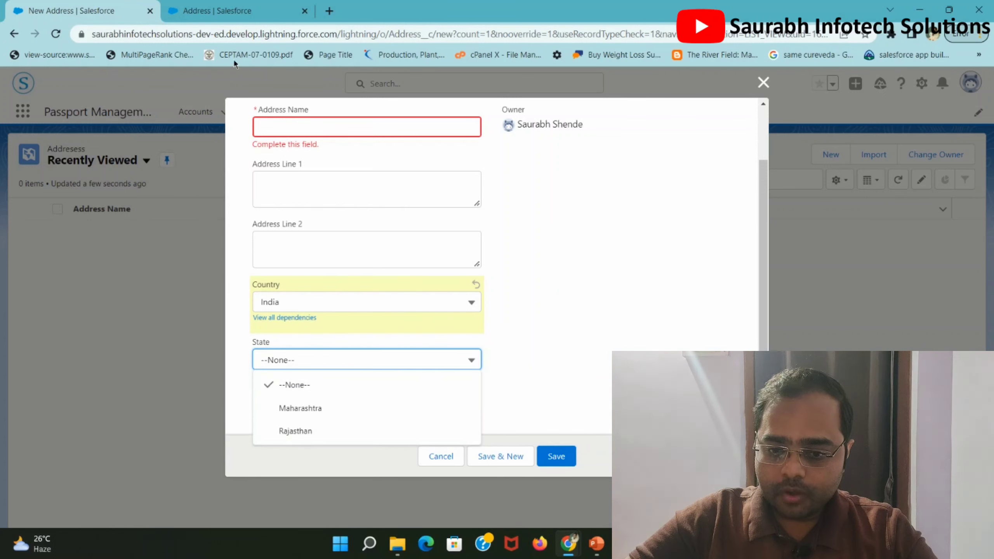
pyautogui.click(533, 360)
# Set the Country to USA and review the State options offered for it.
pyautogui.click(384, 308)
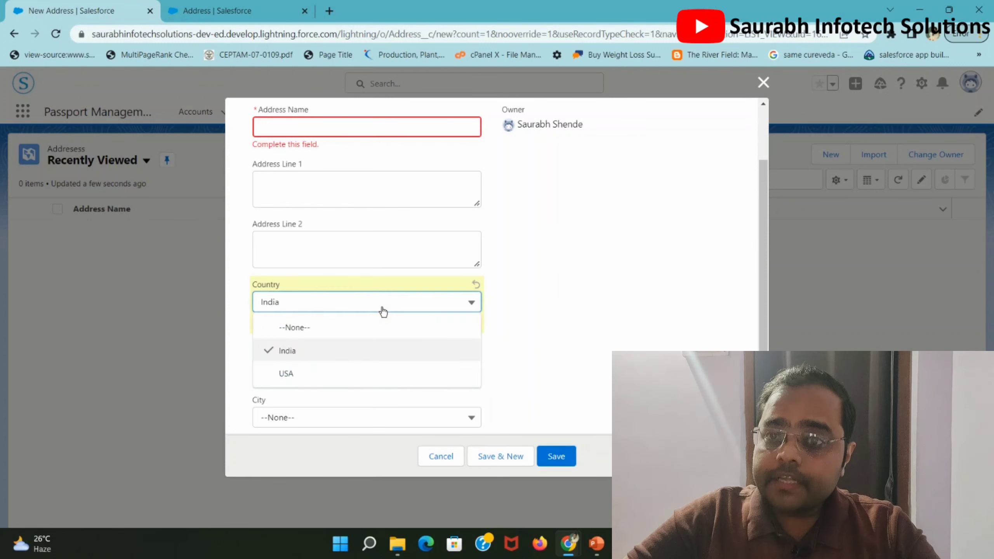
pyautogui.click(370, 375)
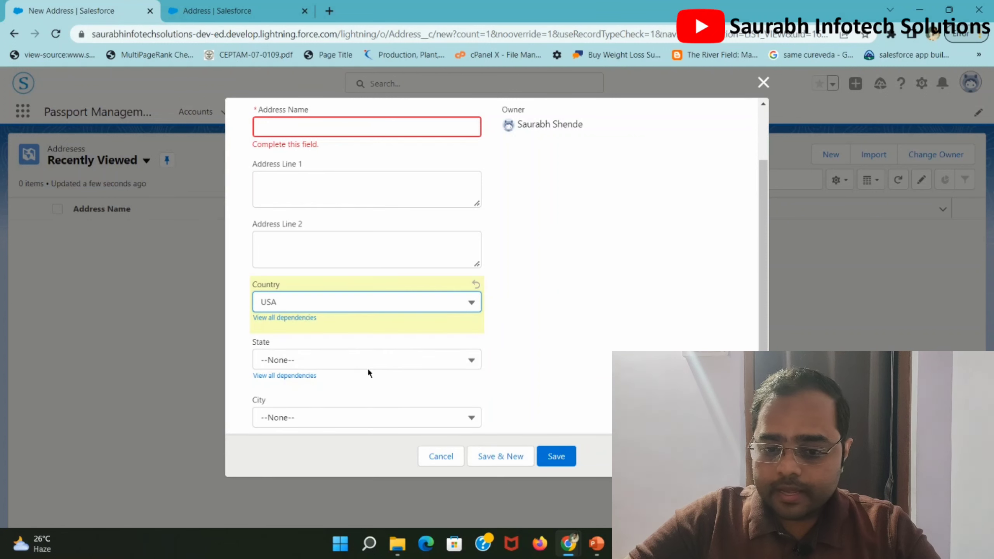
pyautogui.click(368, 361)
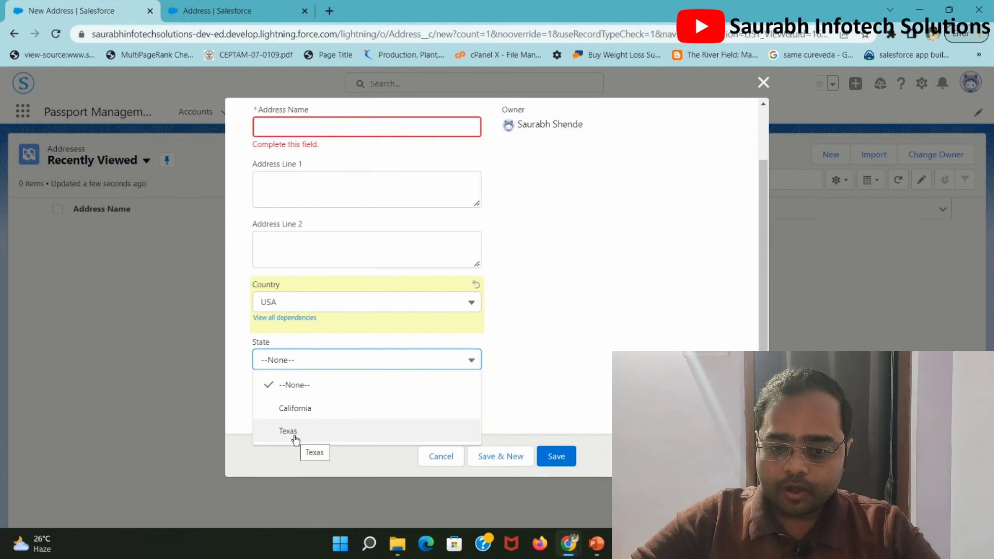
# Set the Country back to India and recheck the State options that depend on it.
pyautogui.click(320, 307)
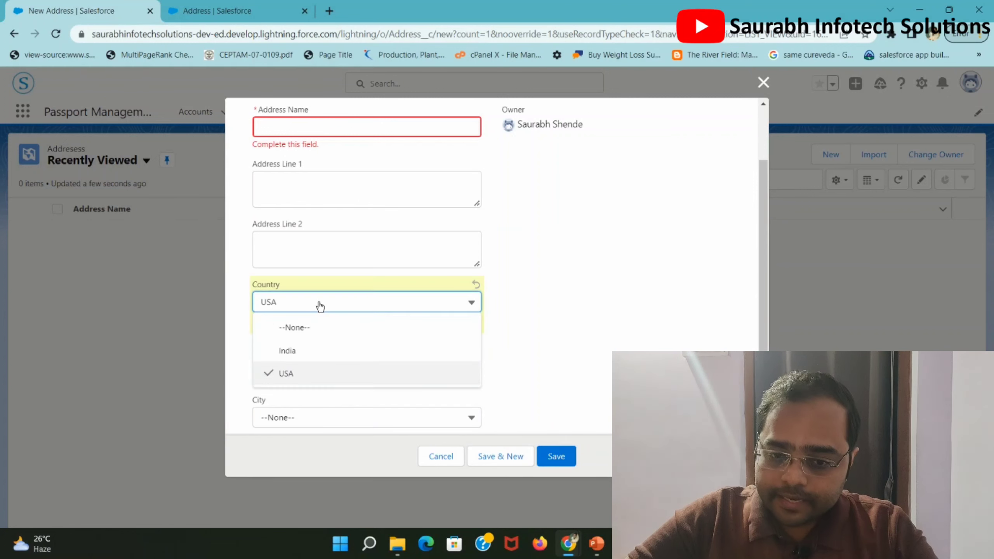
pyautogui.click(323, 350)
pyautogui.click(331, 365)
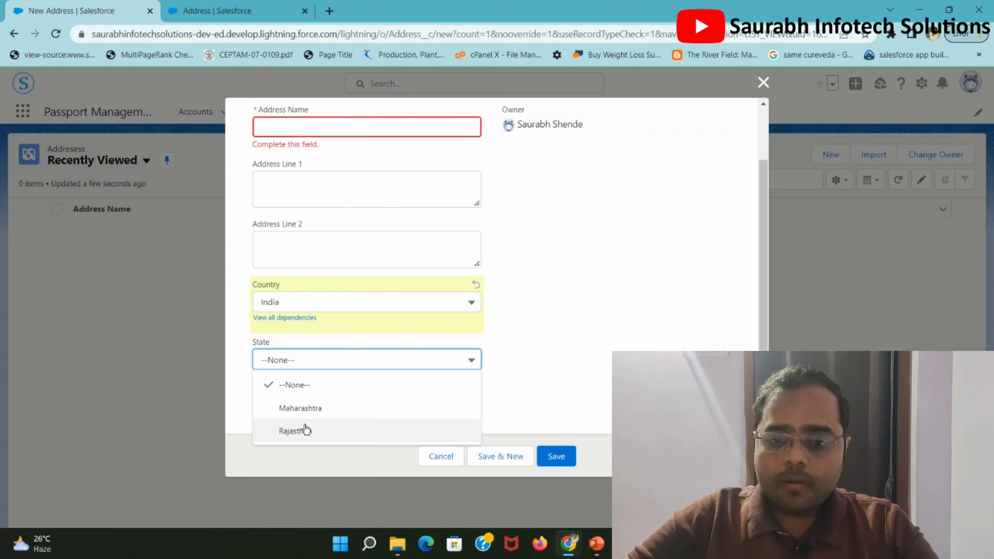
pyautogui.click(244, 298)
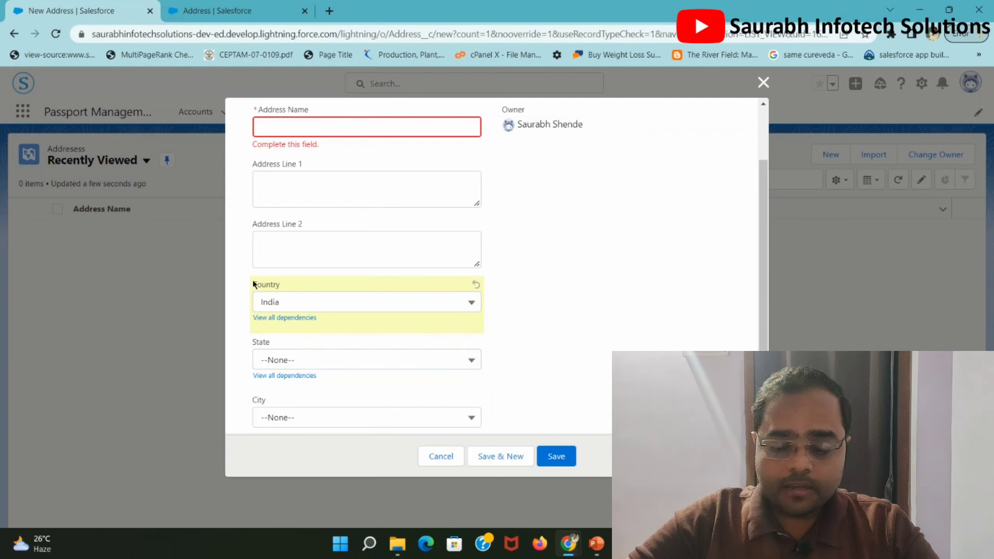
pyautogui.moveTo(257, 285); pyautogui.dragTo(277, 287)
pyautogui.moveTo(251, 342); pyautogui.dragTo(271, 341)
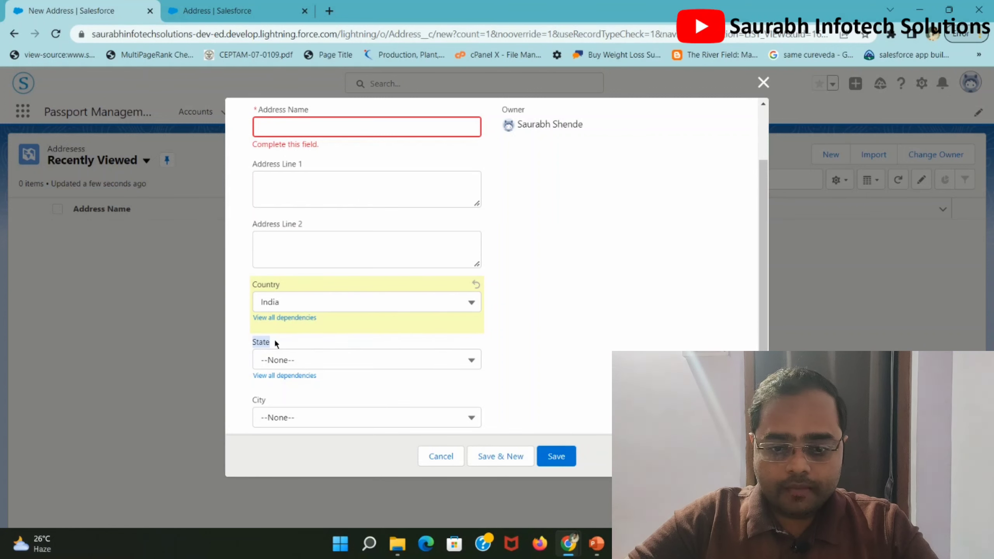
# Set the State to Maharashtra for India and check which City options are offered.
pyautogui.scroll(-1, 340, 379)
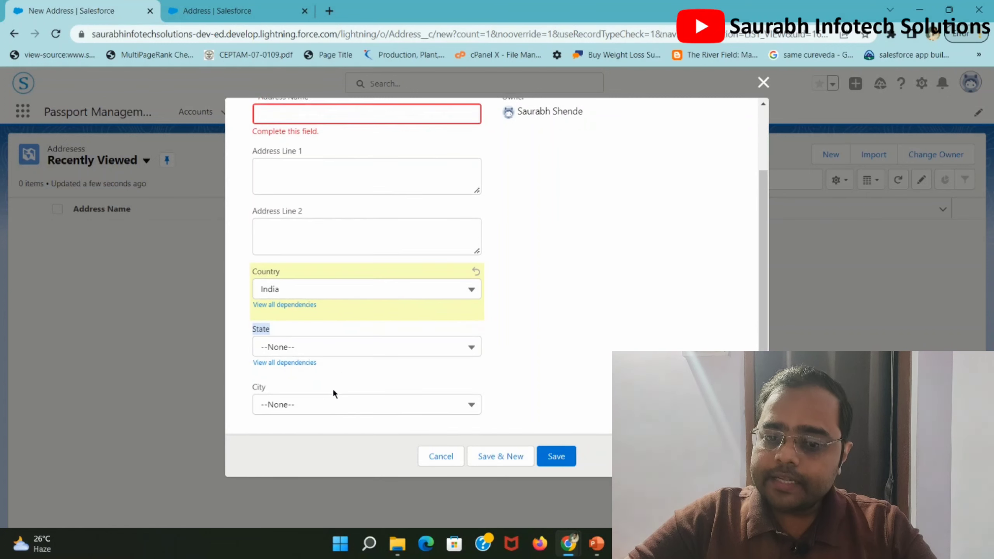
pyautogui.click(349, 288)
pyautogui.click(350, 339)
pyautogui.click(352, 353)
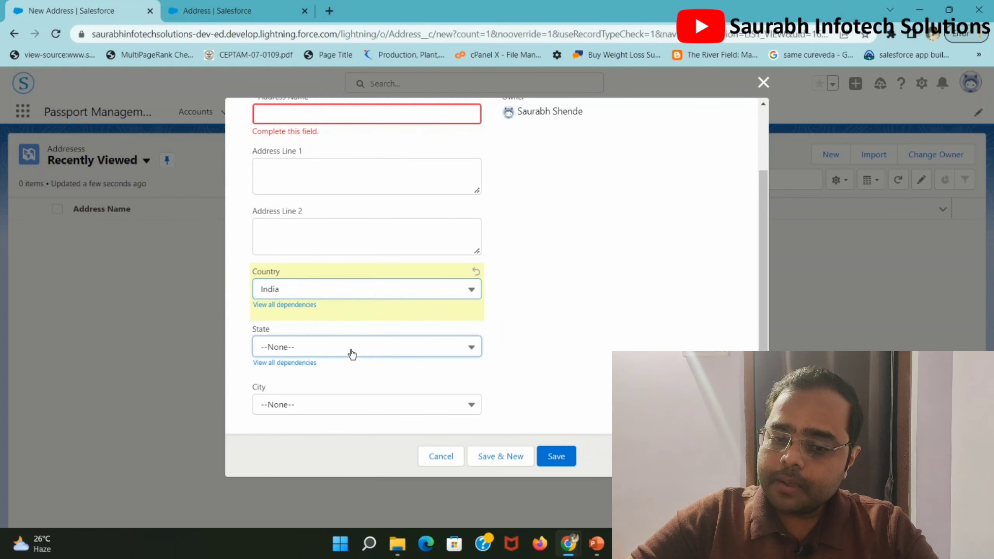
pyautogui.click(351, 354)
pyautogui.click(351, 396)
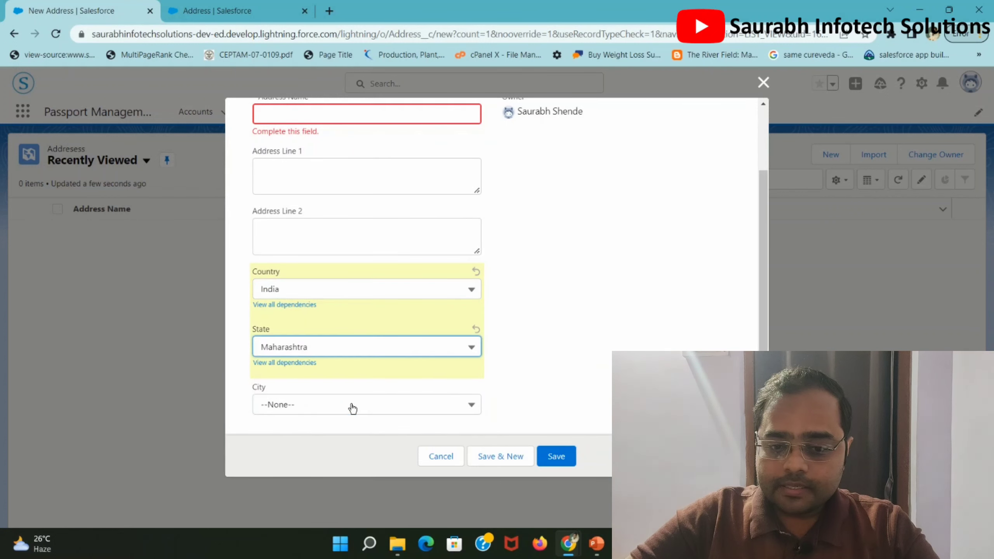
pyautogui.click(352, 407)
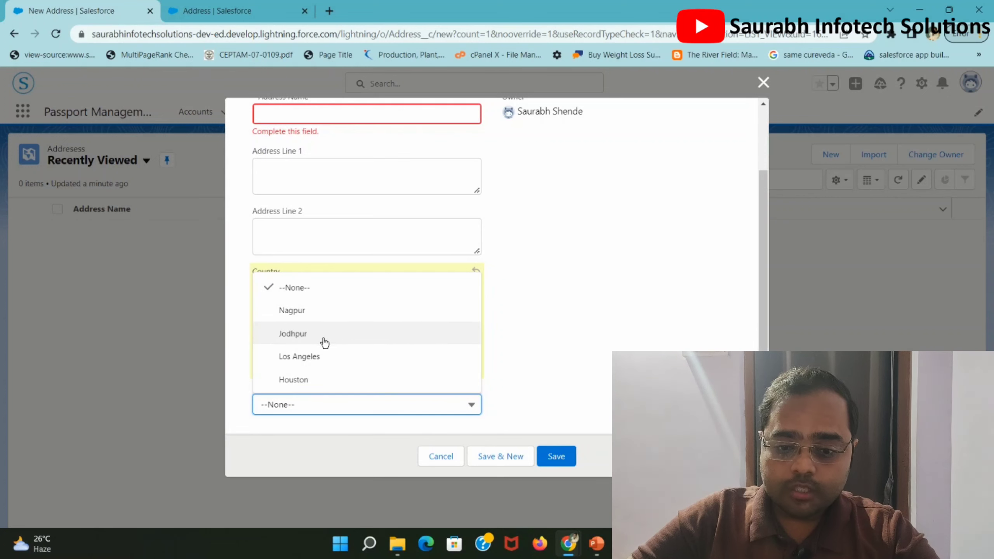
pyautogui.click(625, 344)
# In the Salesforce setup, find the Address custom object in Object Manager and open its Fields & Relationships.
pyautogui.click(227, 8)
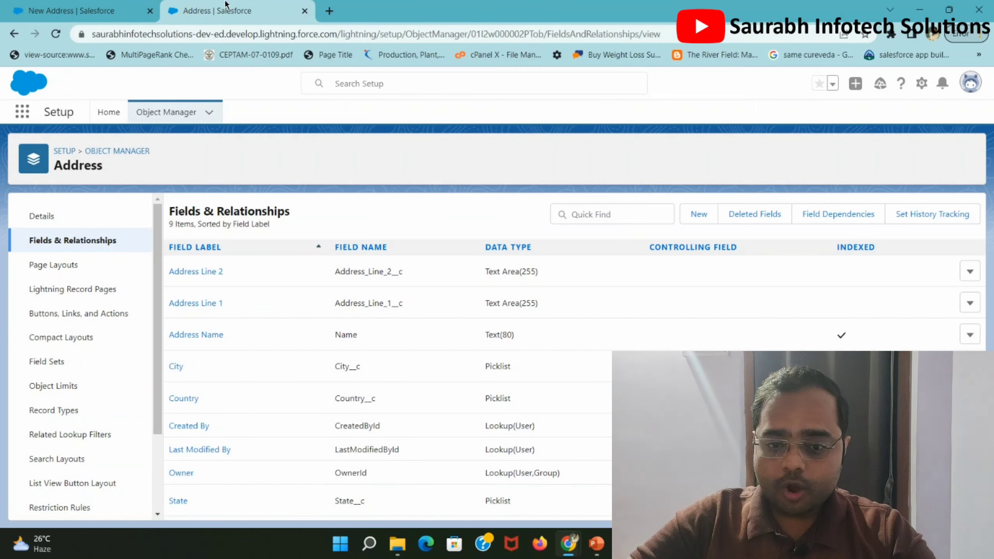
pyautogui.click(102, 8)
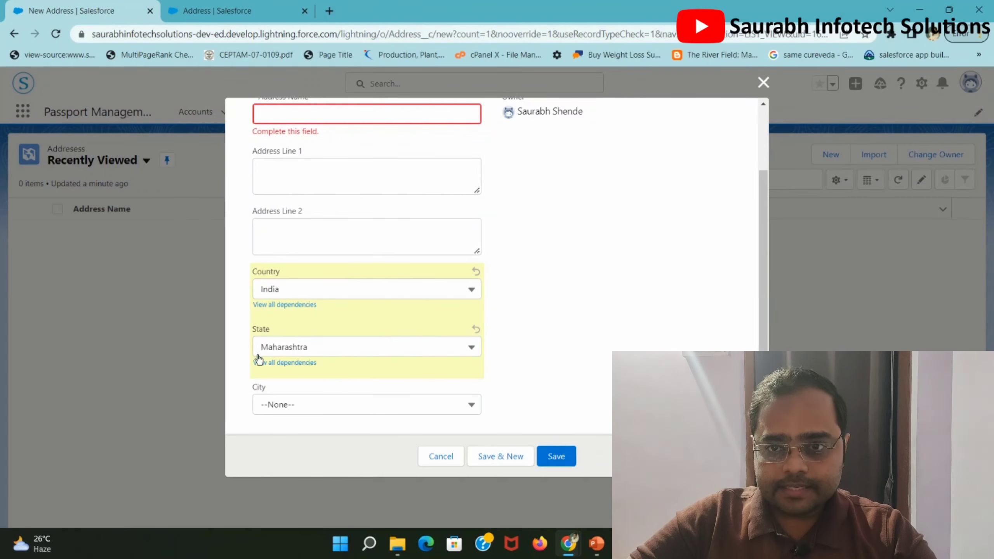
pyautogui.click(227, 11)
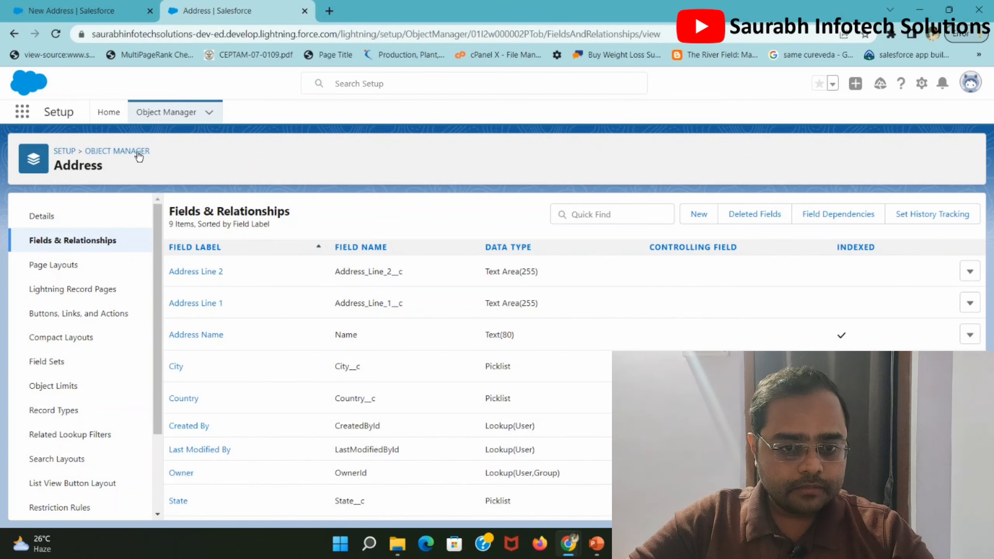
pyautogui.click(157, 116)
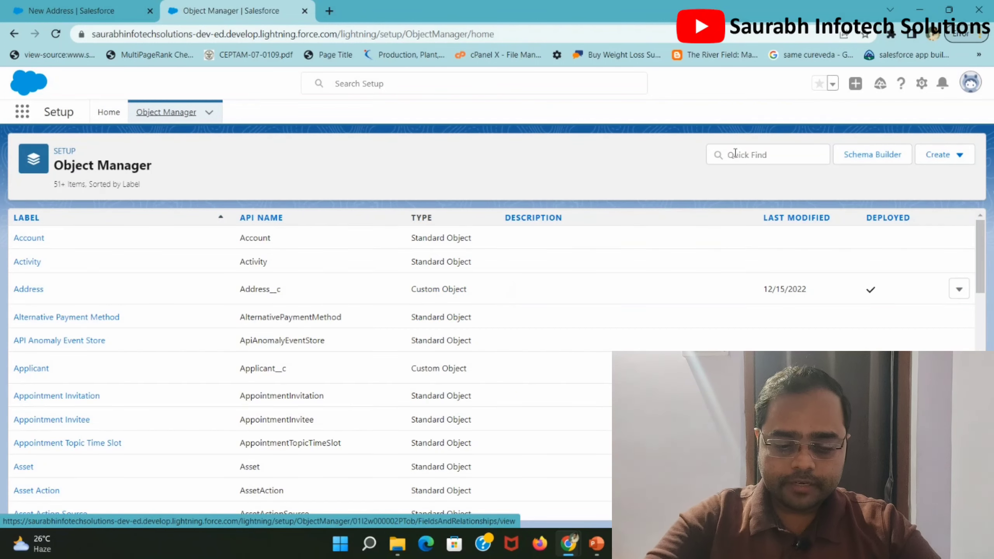
pyautogui.click(736, 153)
pyautogui.write('address')
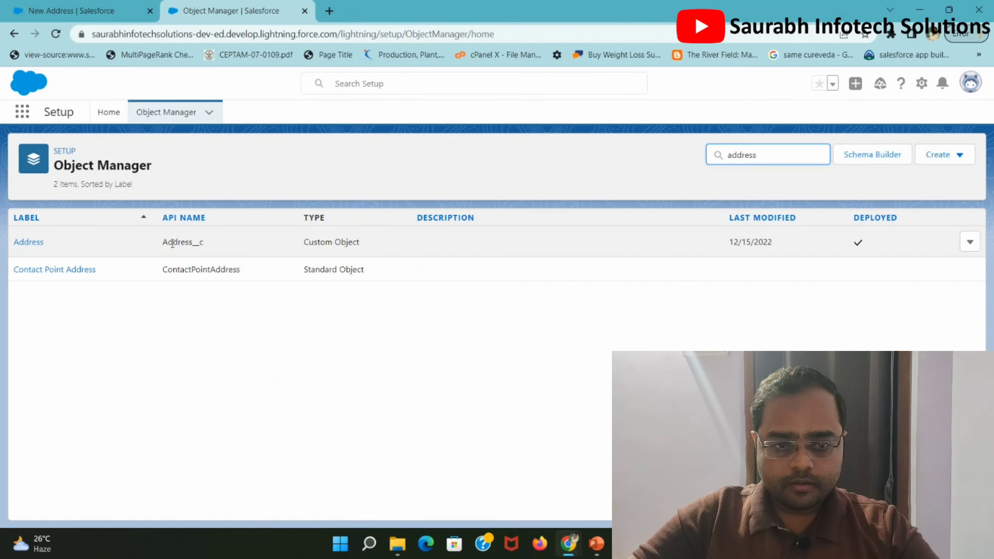
pyautogui.click(40, 245)
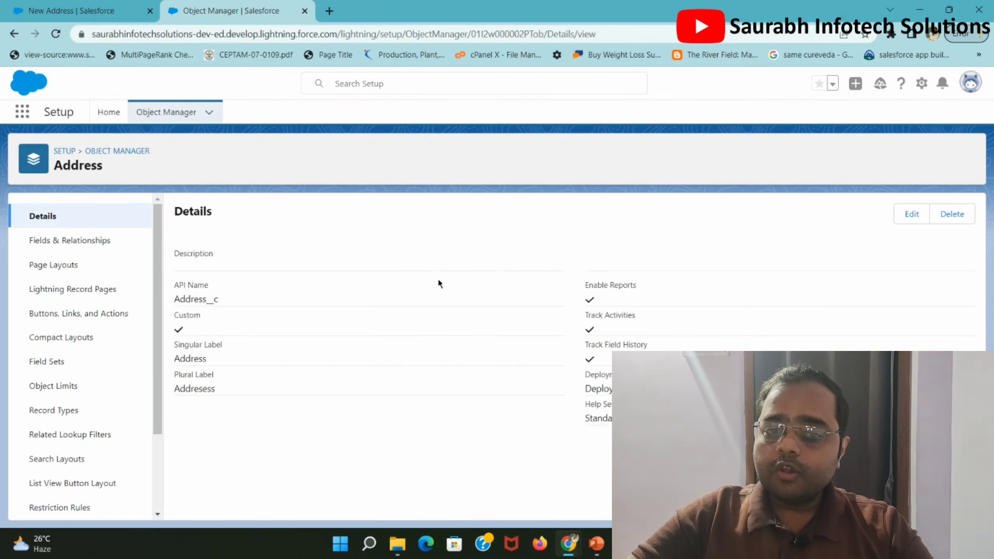
pyautogui.click(87, 243)
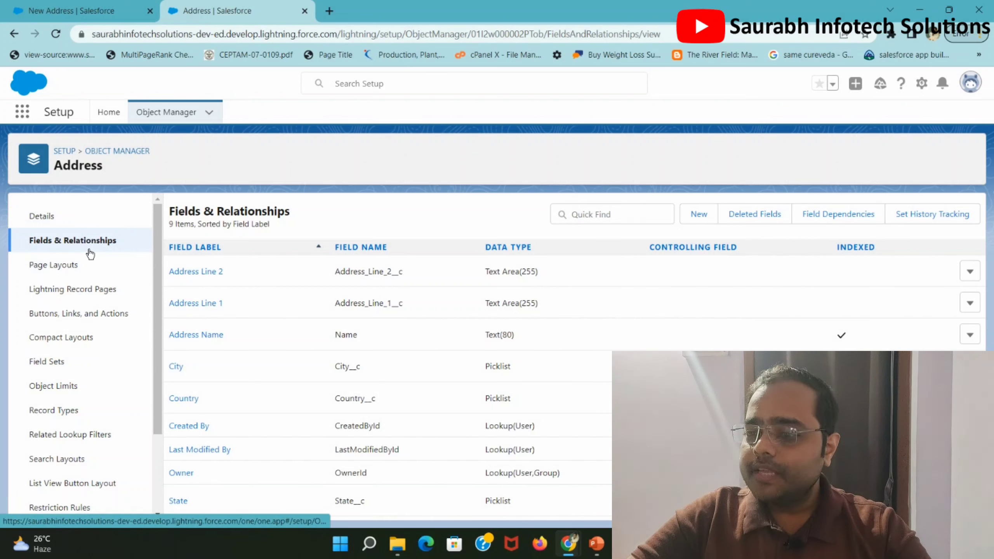
# Create a new field dependency on the Address object with State as controlling field and City as dependent field.
pyautogui.click(824, 216)
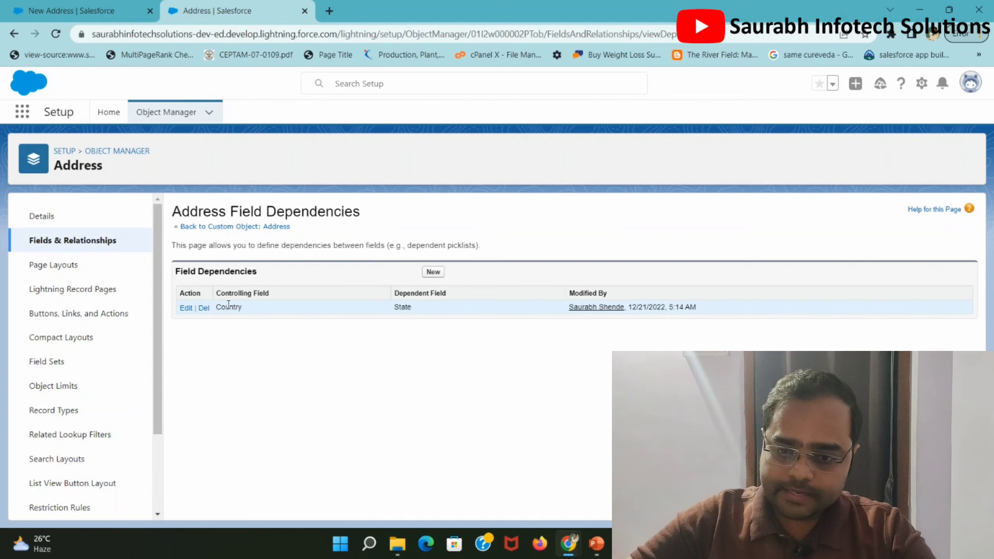
pyautogui.click(433, 273)
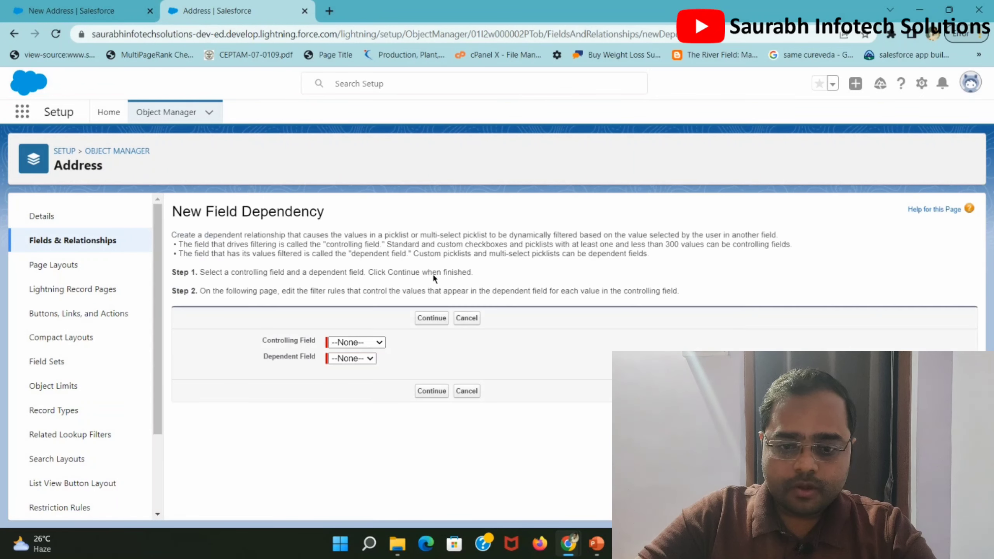
pyautogui.click(365, 340)
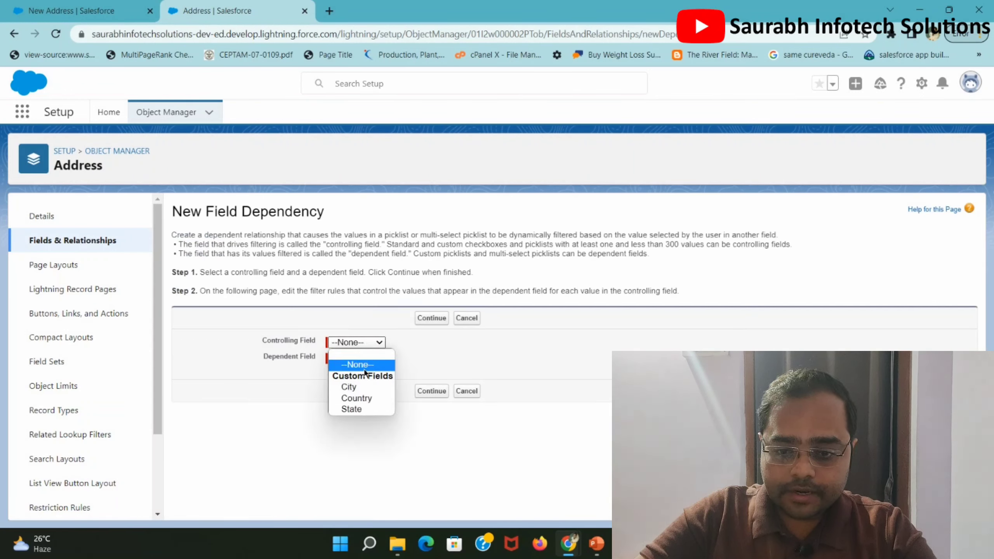
pyautogui.click(362, 407)
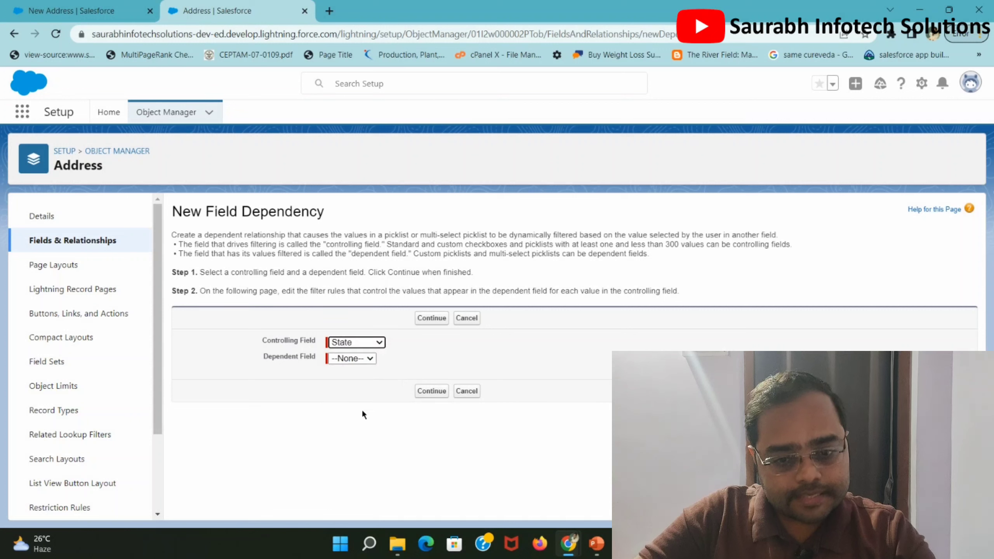
pyautogui.click(351, 360)
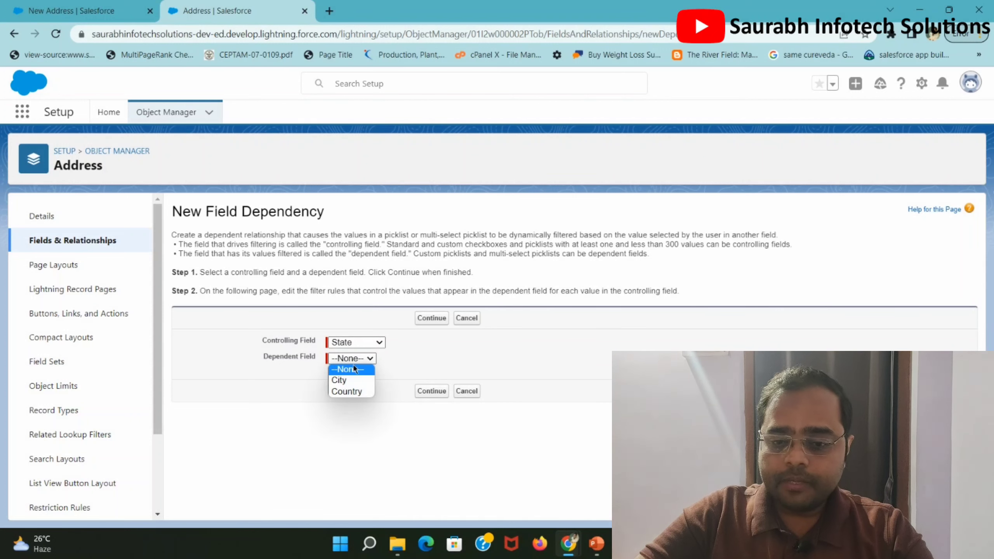
pyautogui.click(344, 381)
pyautogui.click(431, 320)
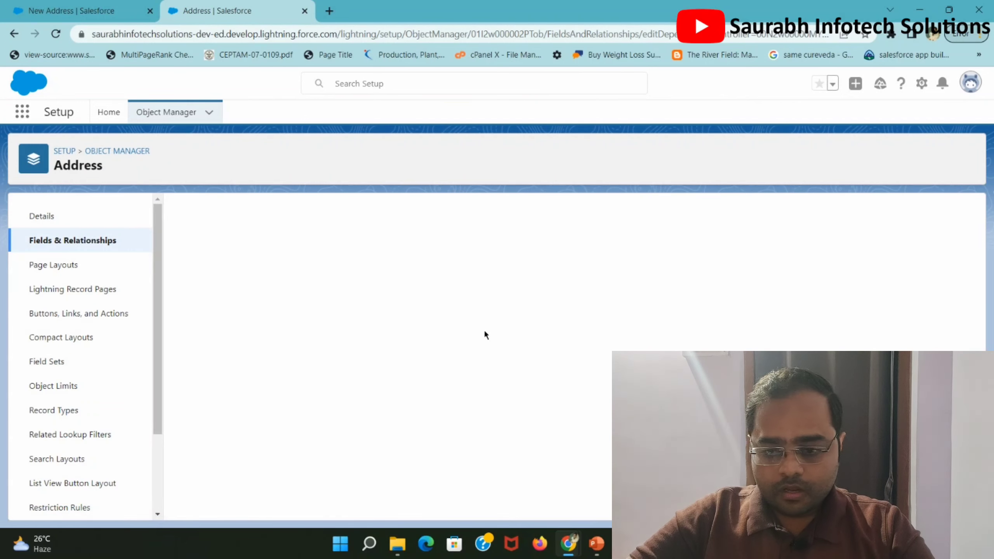
pyautogui.scroll(-1, 605, 276)
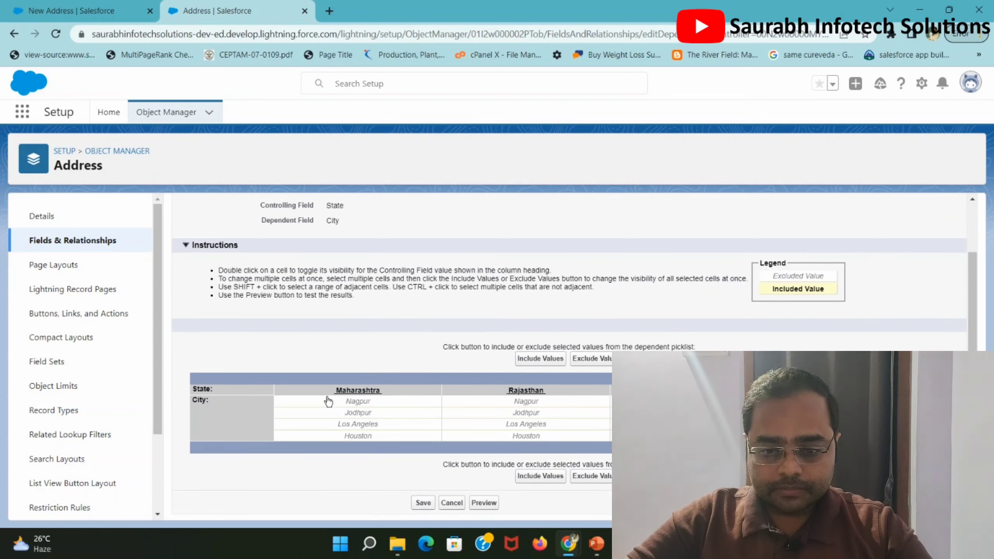
pyautogui.click(377, 404)
pyautogui.keyDown('shift'); pyautogui.click(383, 413); pyautogui.keyUp('shift')
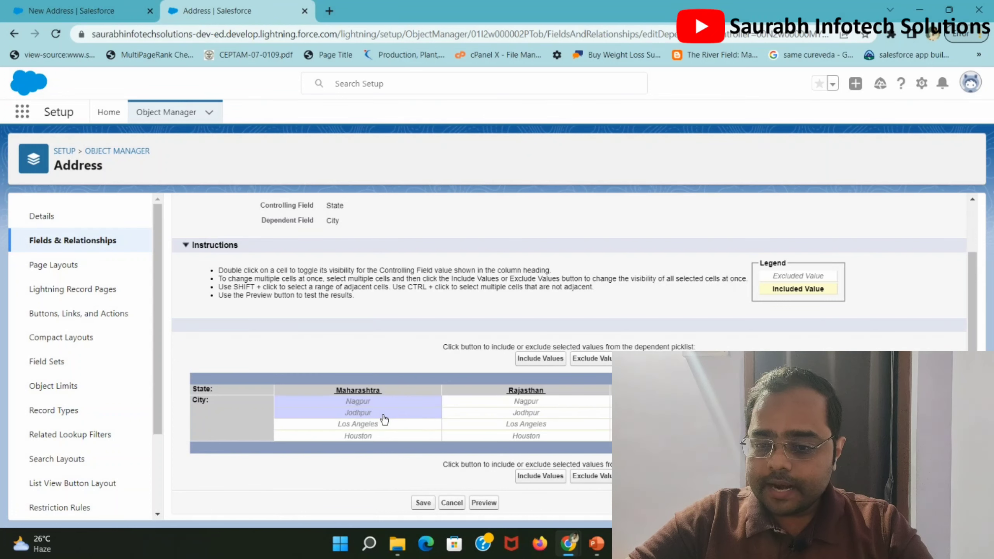
pyautogui.keyDown('ctrl'); pyautogui.click(554, 416); pyautogui.keyUp('ctrl')
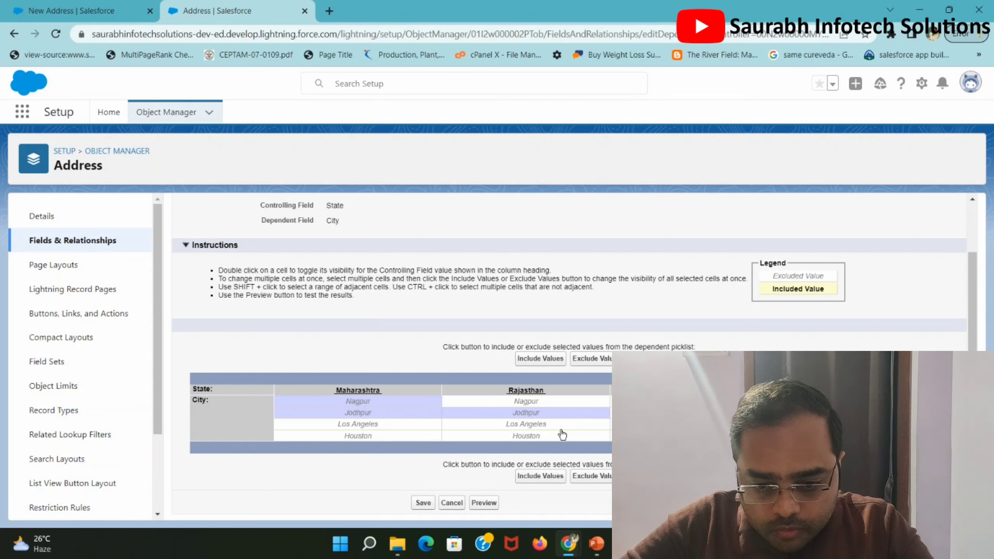
# Include Nagpur under Maharashtra and Jodhpur under Rajasthan, and save the State–City dependency.
pyautogui.click(370, 403)
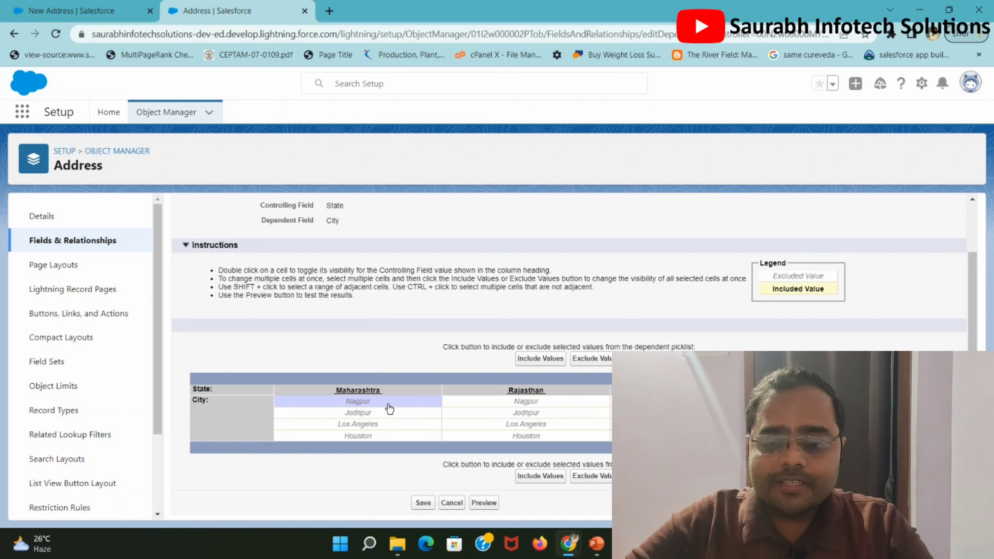
pyautogui.keyDown('ctrl'); pyautogui.click(533, 416); pyautogui.keyUp('ctrl')
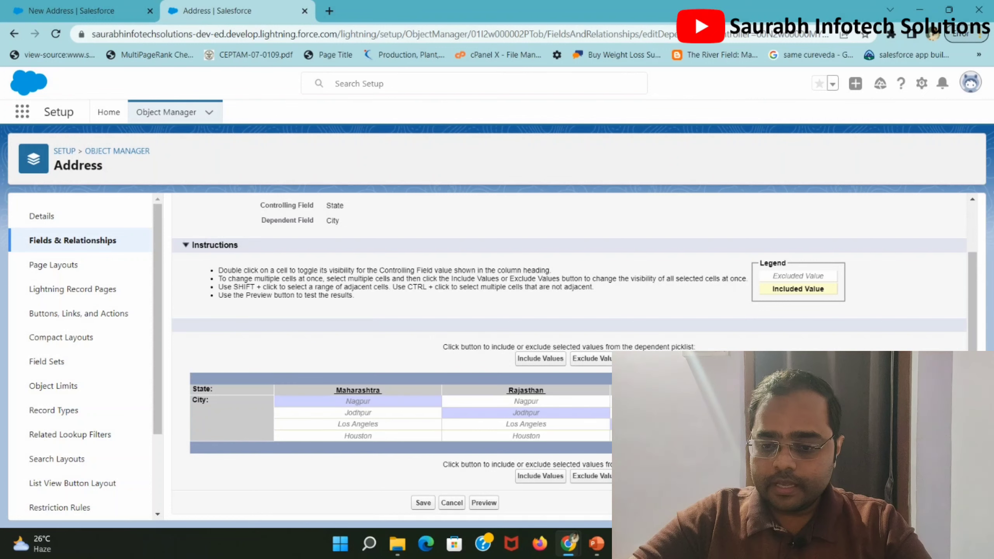
pyautogui.click(541, 476)
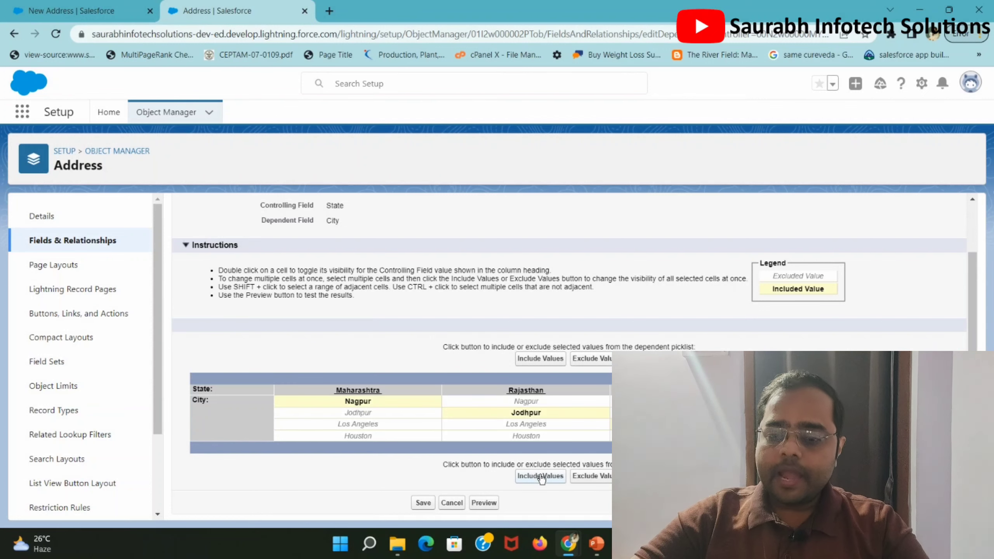
pyautogui.click(423, 504)
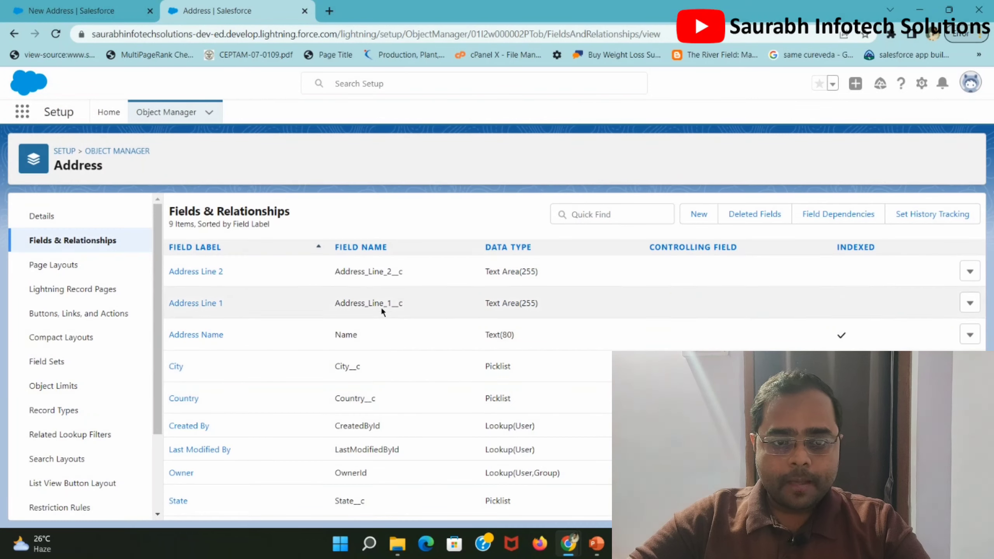
# Return to the address form, discard it, reload the Addresses list and start a new address record.
pyautogui.click(99, 6)
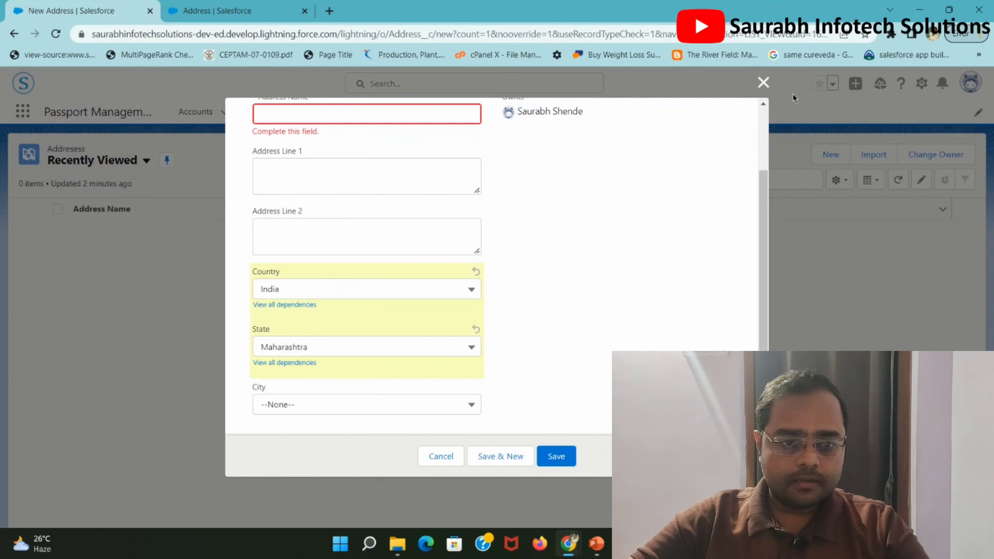
pyautogui.click(763, 82)
pyautogui.click(56, 35)
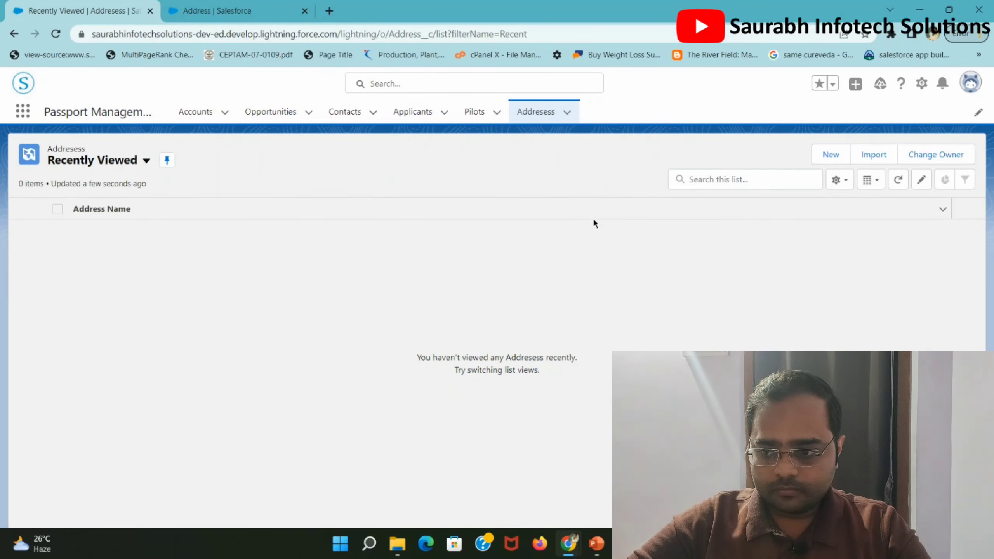
pyautogui.click(831, 158)
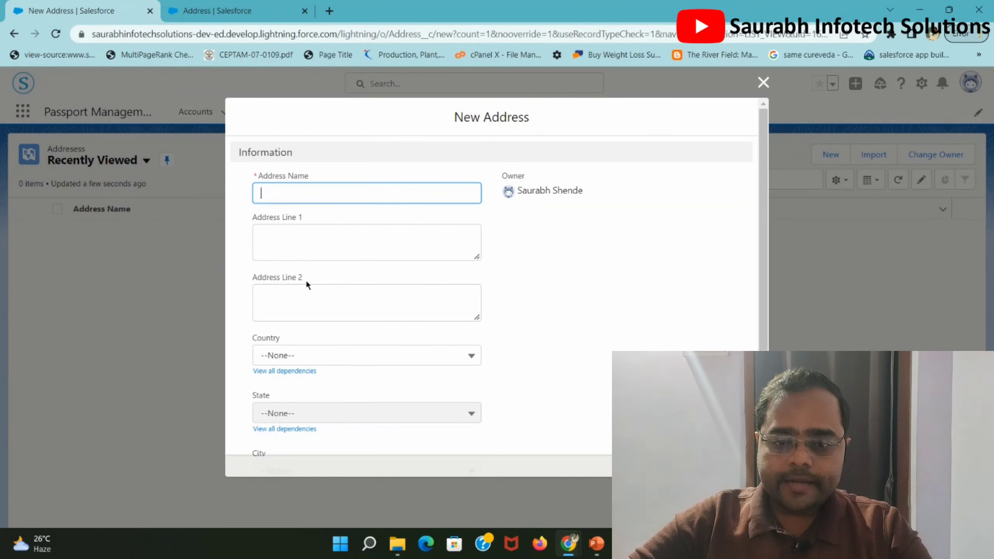
# Test the dependent picklists in the new address form with Country India, State Maharashtra and City Nagpur.
pyautogui.scroll(-2, 344, 250)
pyautogui.click(344, 271)
pyautogui.click(344, 287)
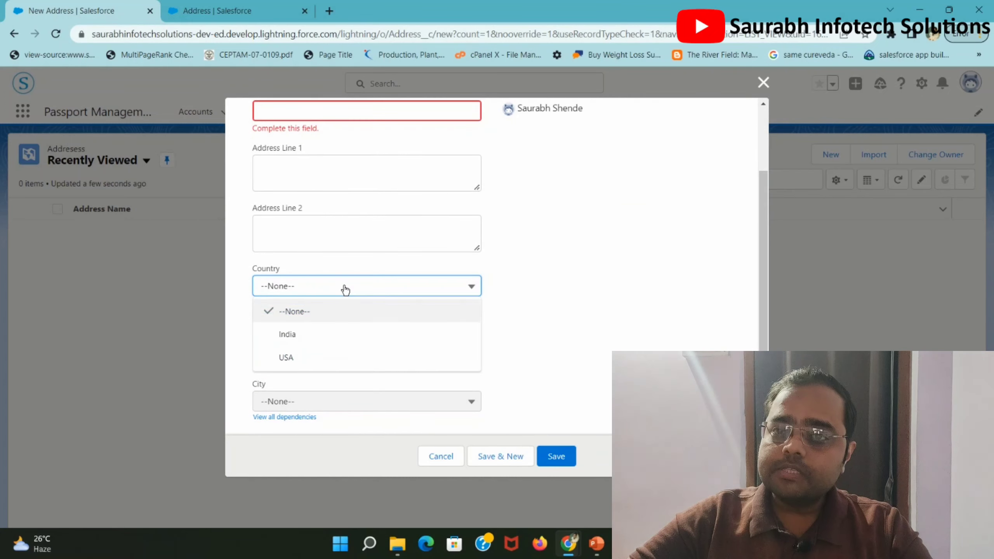
pyautogui.click(335, 342)
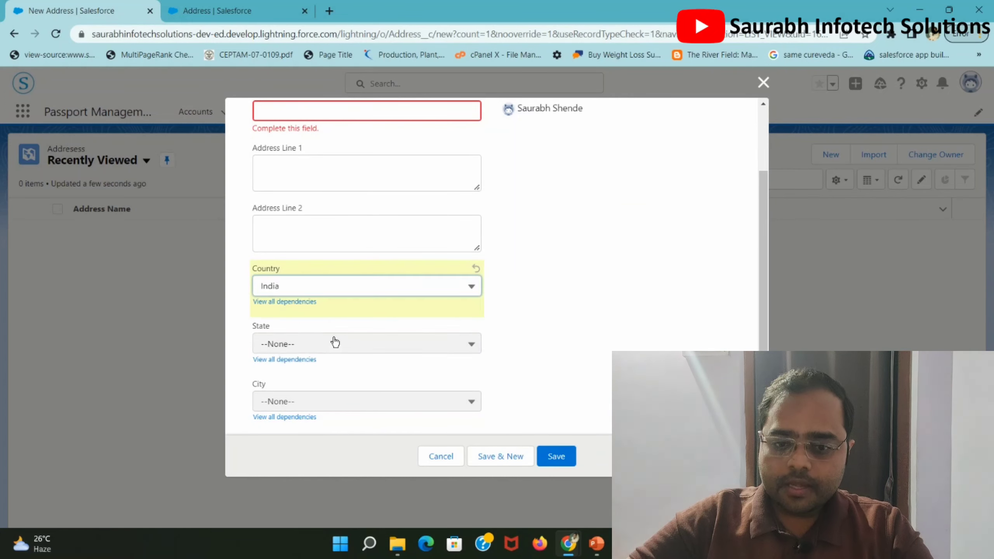
pyautogui.click(330, 337)
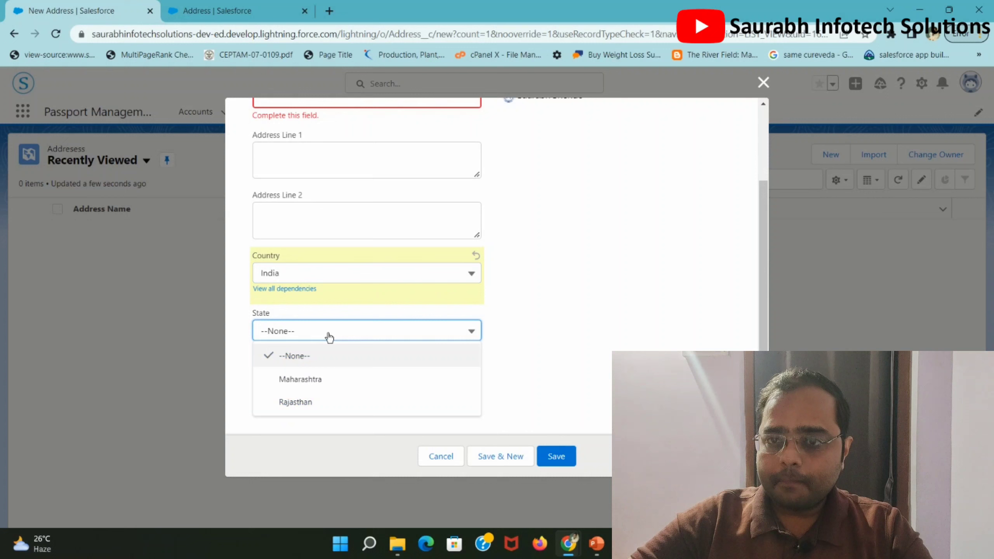
pyautogui.click(331, 387)
pyautogui.click(350, 387)
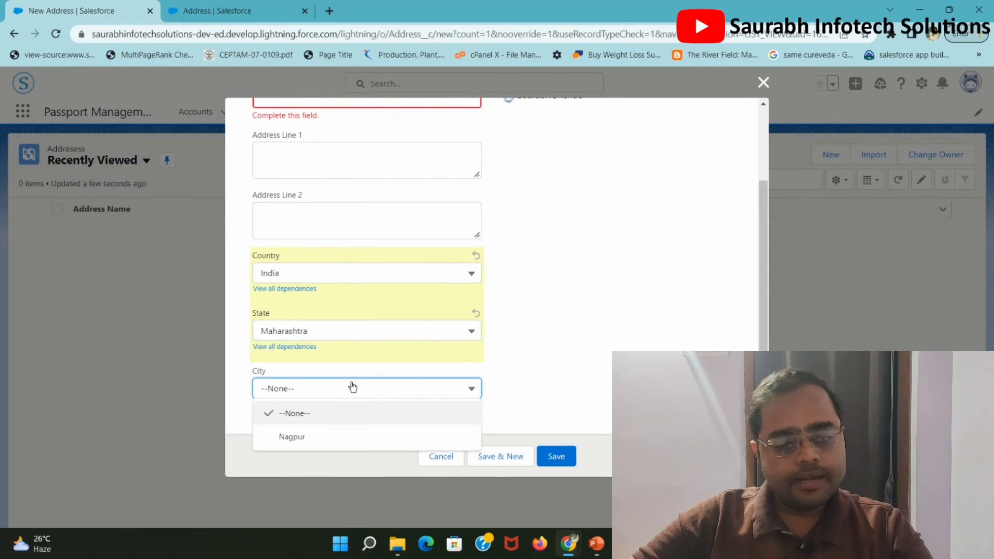
pyautogui.click(343, 438)
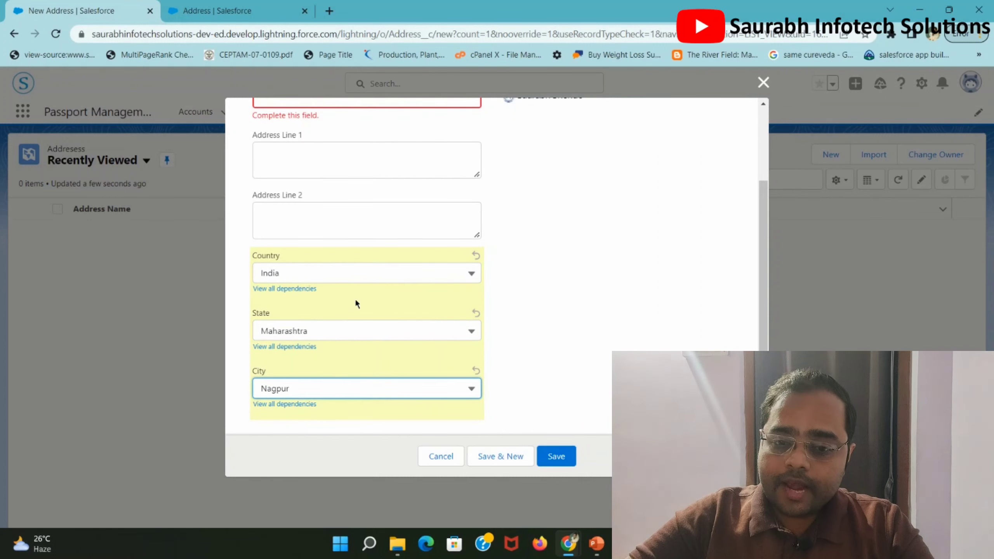
# Test the picklists again with Country USA, State California and City Los Angeles.
pyautogui.click(347, 277)
pyautogui.scroll(2, 341, 353)
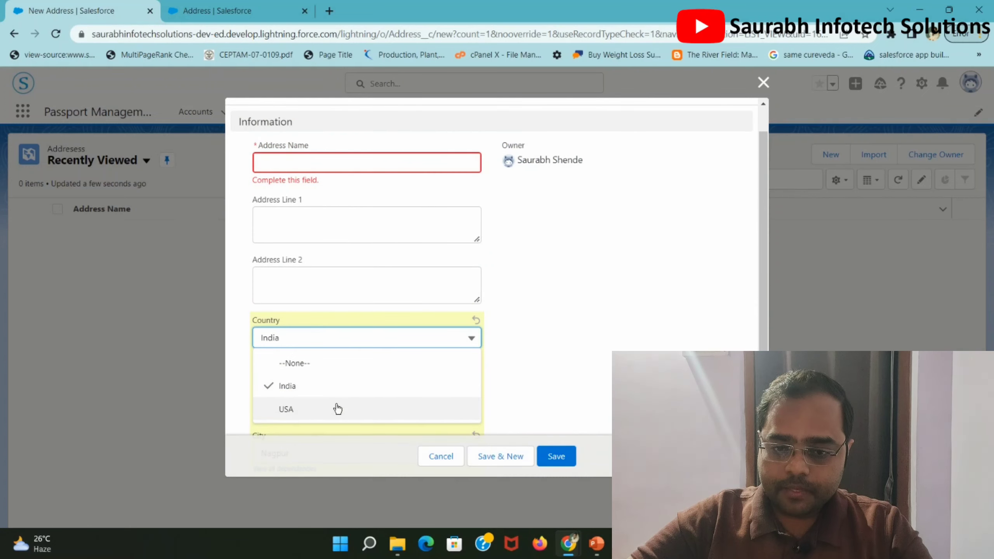
pyautogui.click(335, 407)
pyautogui.scroll(-2, 514, 336)
pyautogui.click(384, 331)
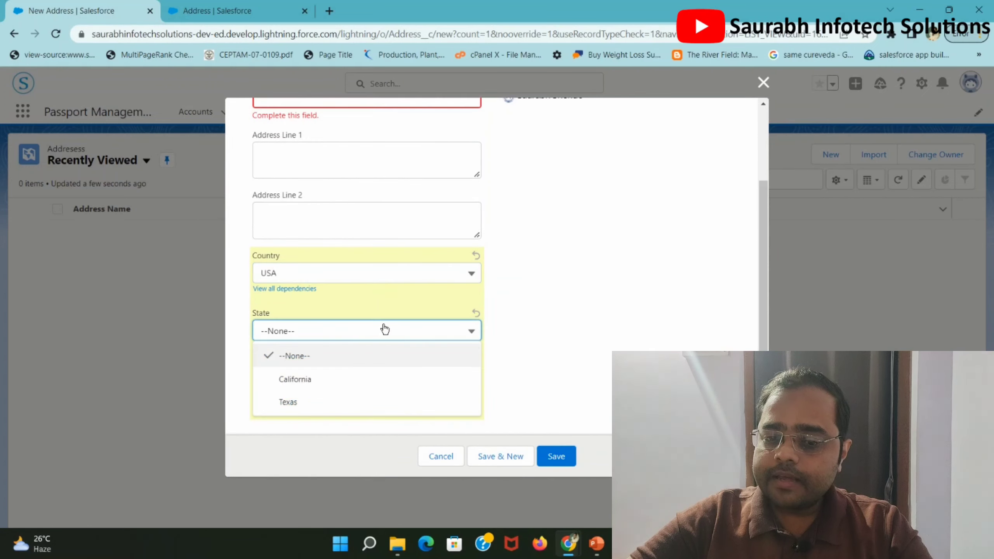
pyautogui.click(367, 380)
pyautogui.click(384, 394)
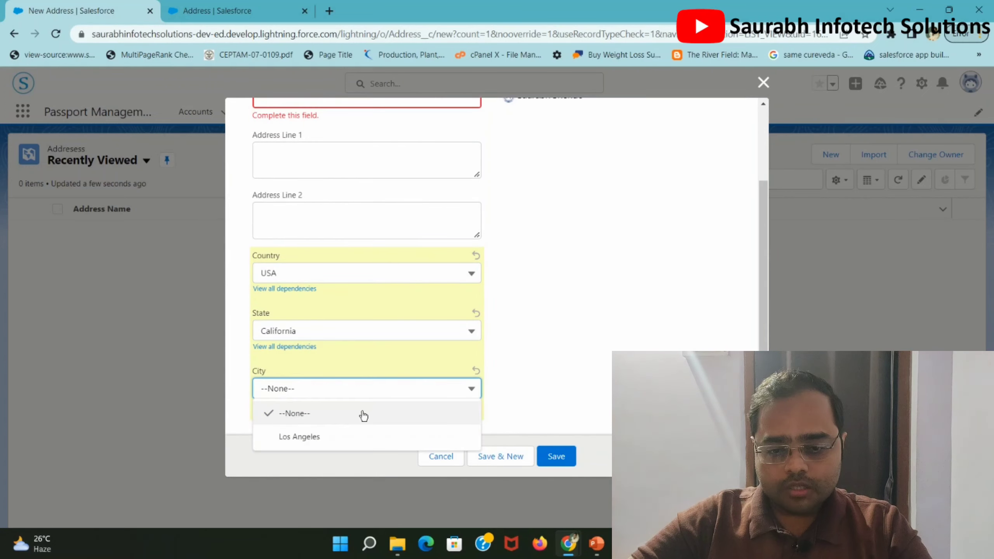
pyautogui.click(355, 437)
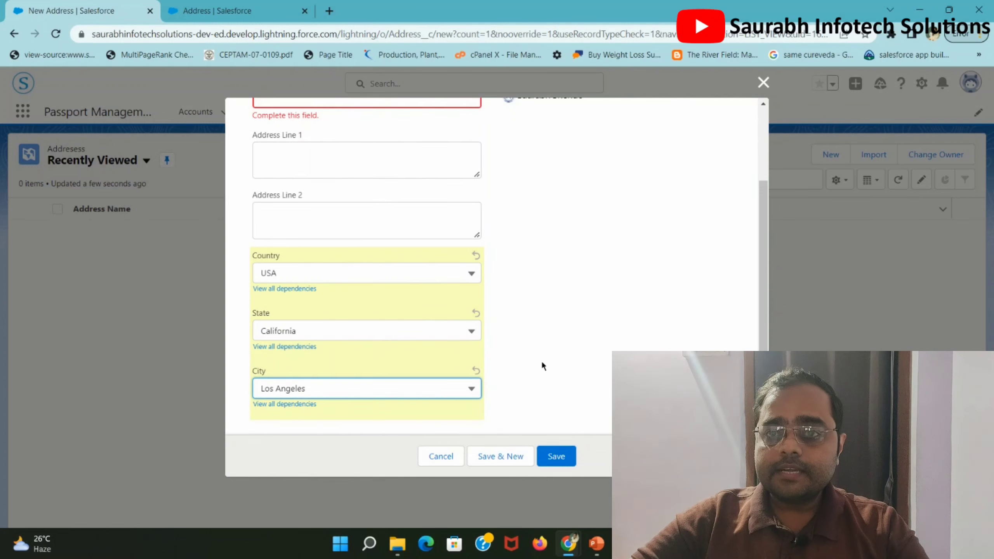
pyautogui.scroll(3, 542, 361)
pyautogui.scroll(-2, 543, 364)
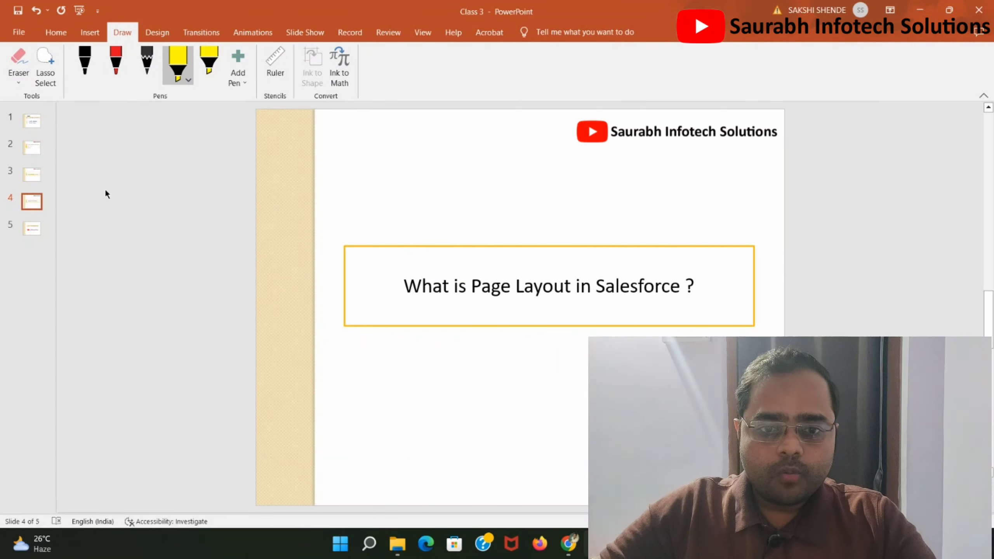
# Underline the words "Page Layout" on slide 4 with the yellow highlighter.
pyautogui.click(178, 78)
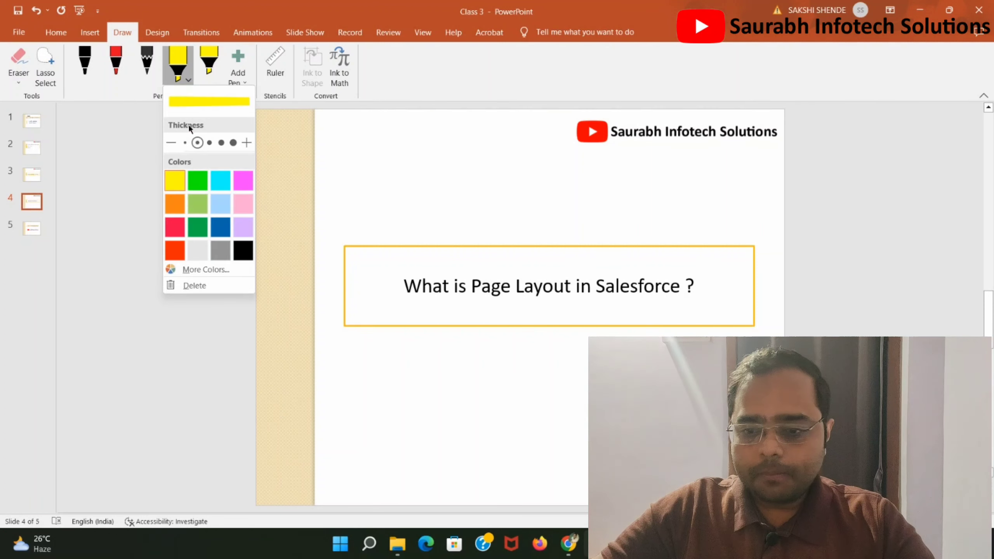
pyautogui.click(474, 306)
pyautogui.moveTo(467, 302); pyautogui.dragTo(558, 303)
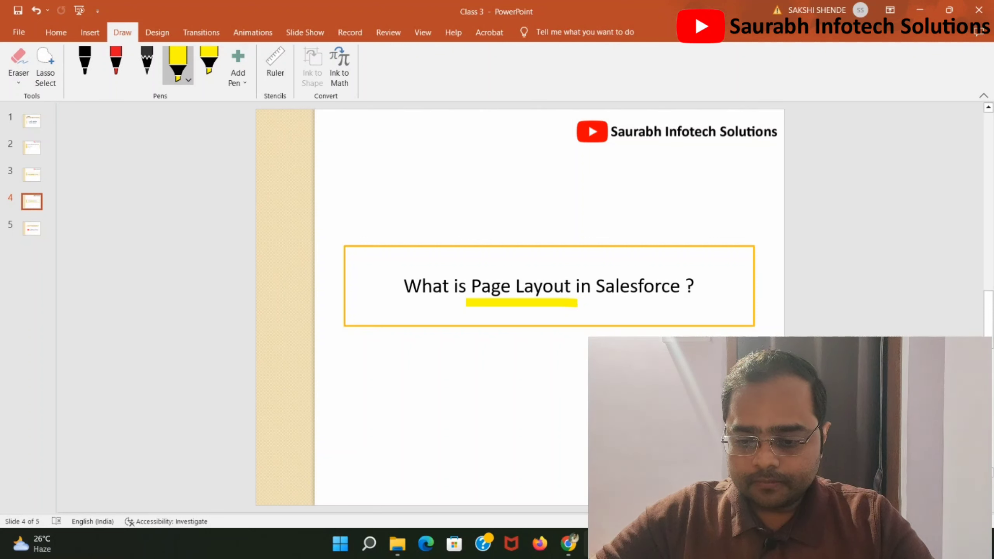
# Switch to Salesforce in Chrome and discard the unsaved new address form.
pyautogui.moveTo(597, 544)
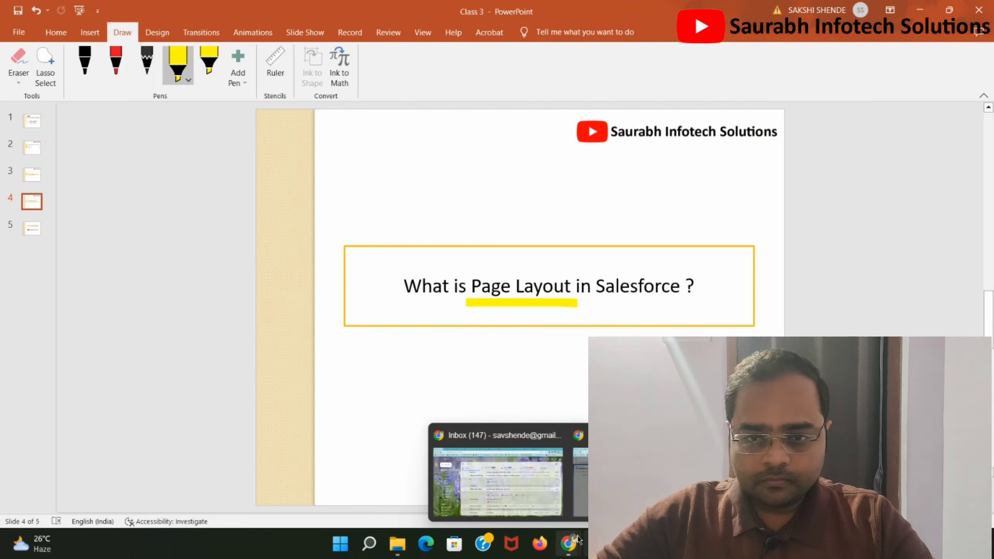
pyautogui.click(630, 480)
pyautogui.click(763, 82)
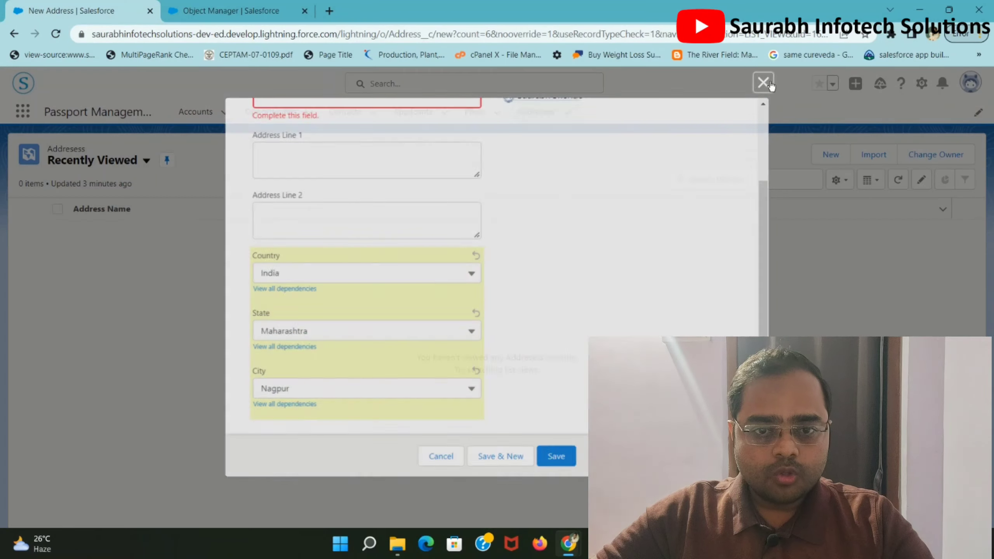
pyautogui.click(255, 2)
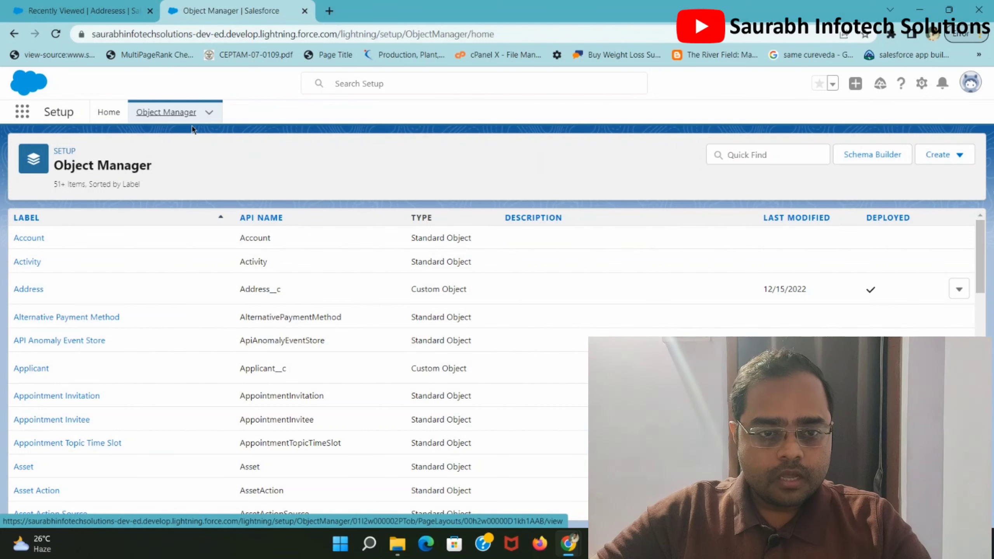
pyautogui.click(86, 10)
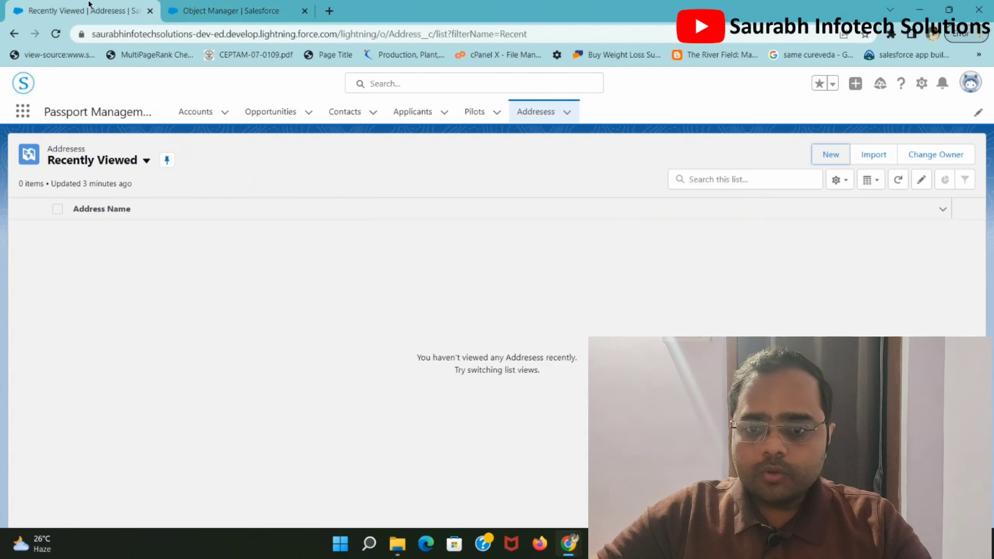
# Open a new Applicant form and review its First Name, Last Name, Mobile Number and Gender fields.
pyautogui.click(405, 117)
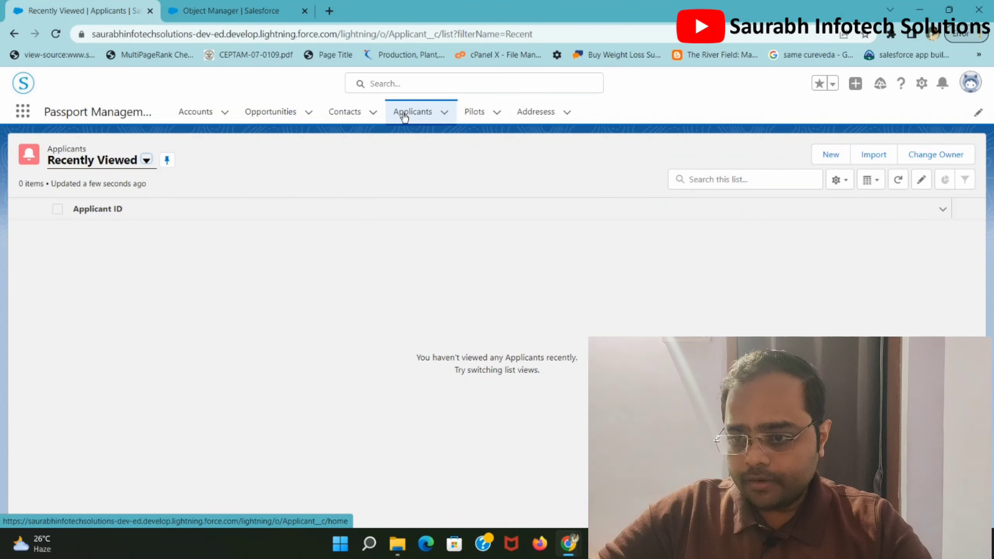
pyautogui.click(832, 155)
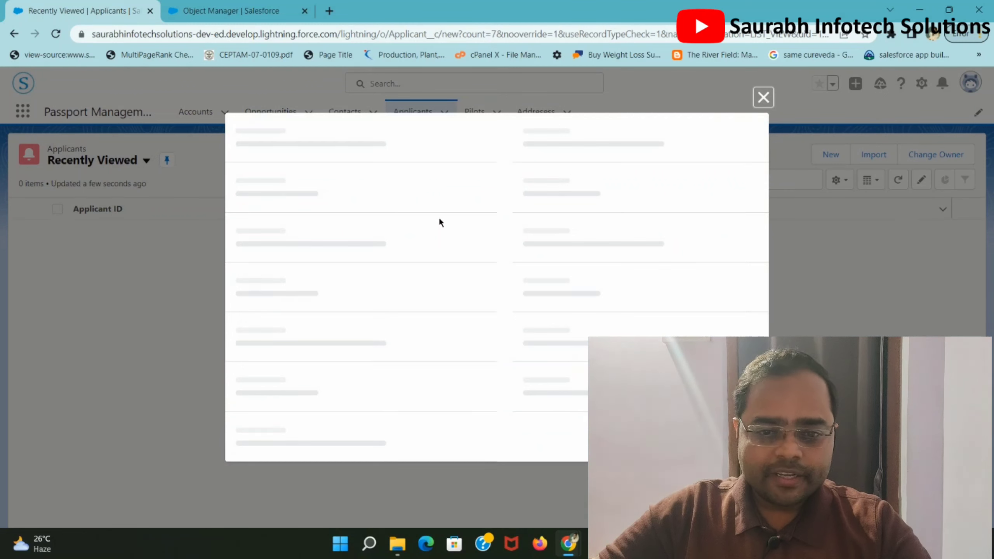
pyautogui.click(256, 237)
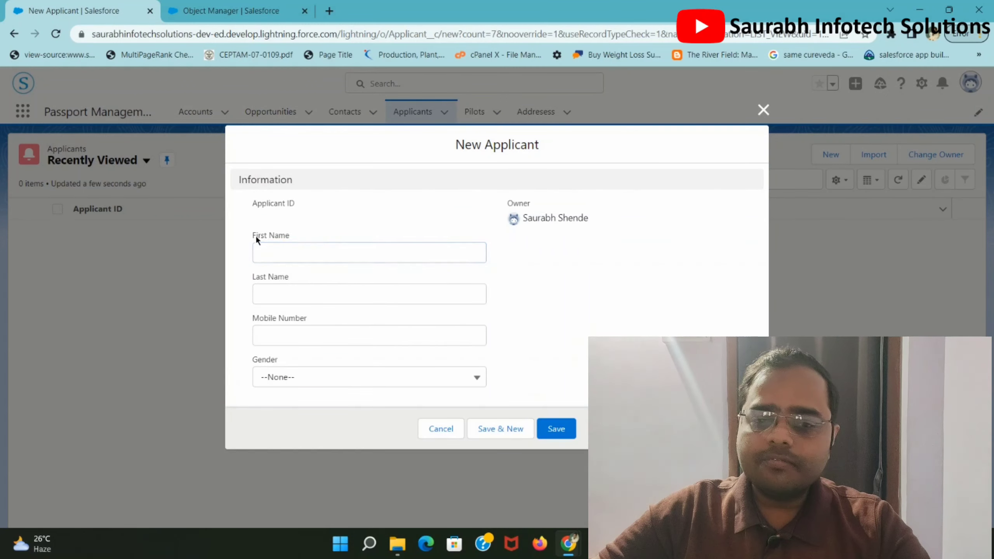
pyautogui.moveTo(254, 277); pyautogui.dragTo(308, 322)
pyautogui.click(254, 358)
pyautogui.moveTo(255, 359); pyautogui.dragTo(296, 360)
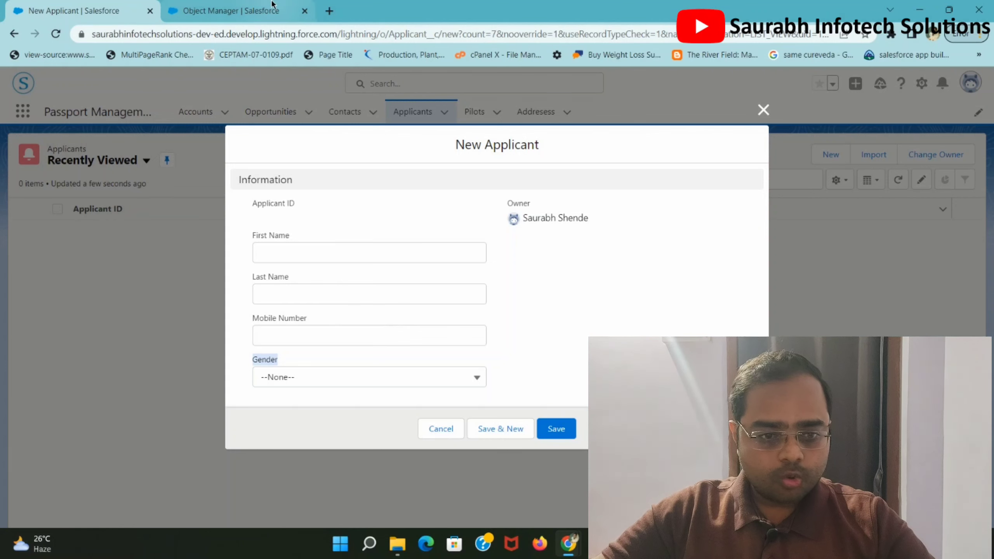
# In Object Manager, search for "applic" and open the Fields & Relationships of the Applicant custom object.
pyautogui.click(231, 11)
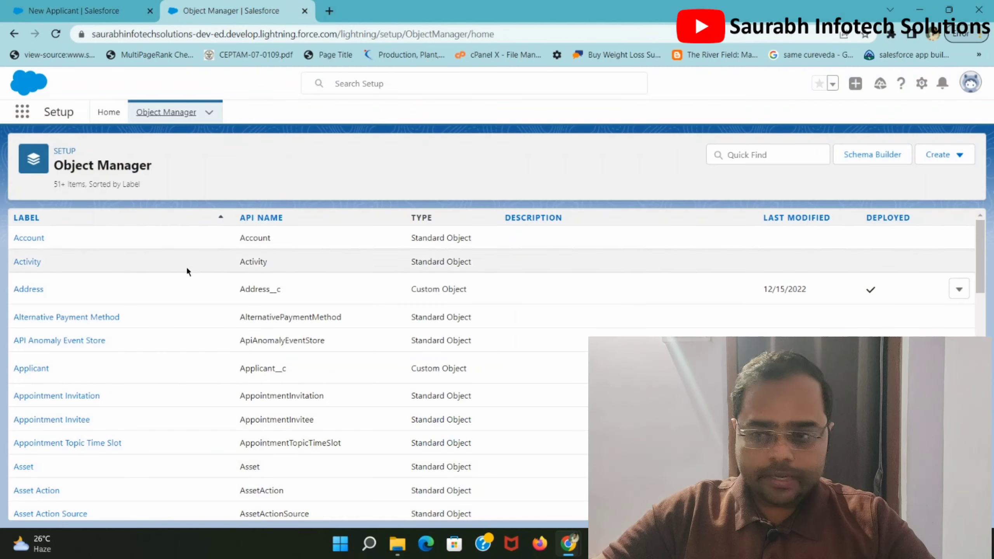
pyautogui.click(742, 149)
pyautogui.write('api')
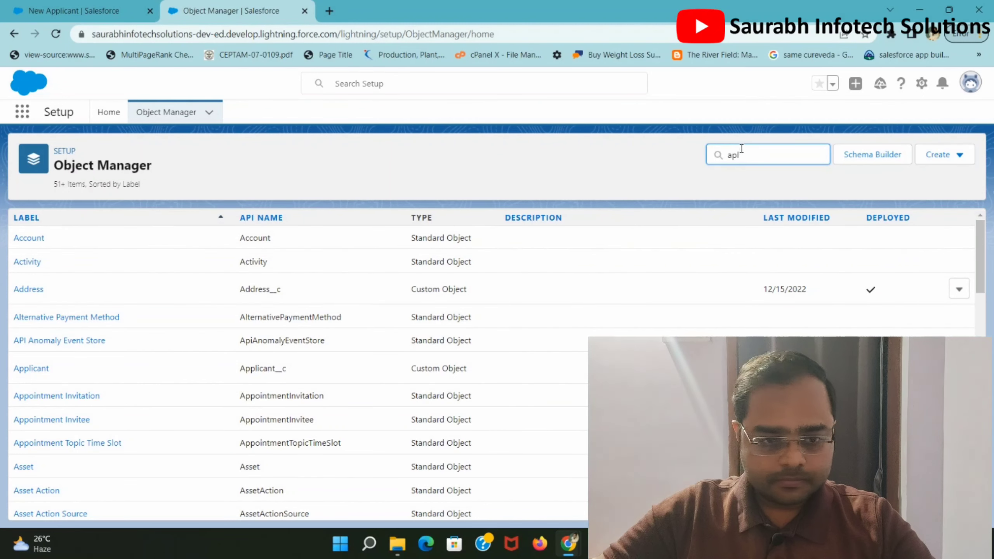
pyautogui.press('BackSpace')
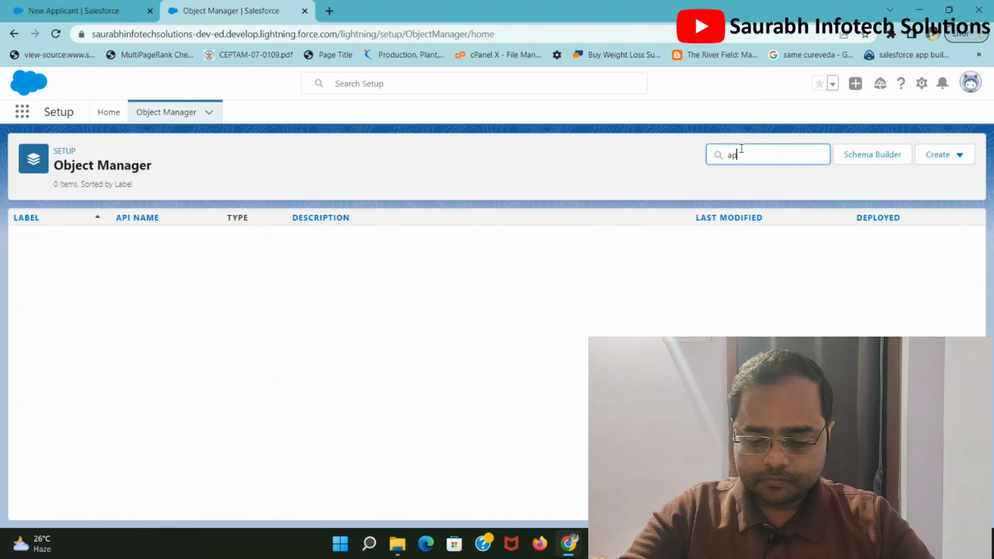
pyautogui.write('plic')
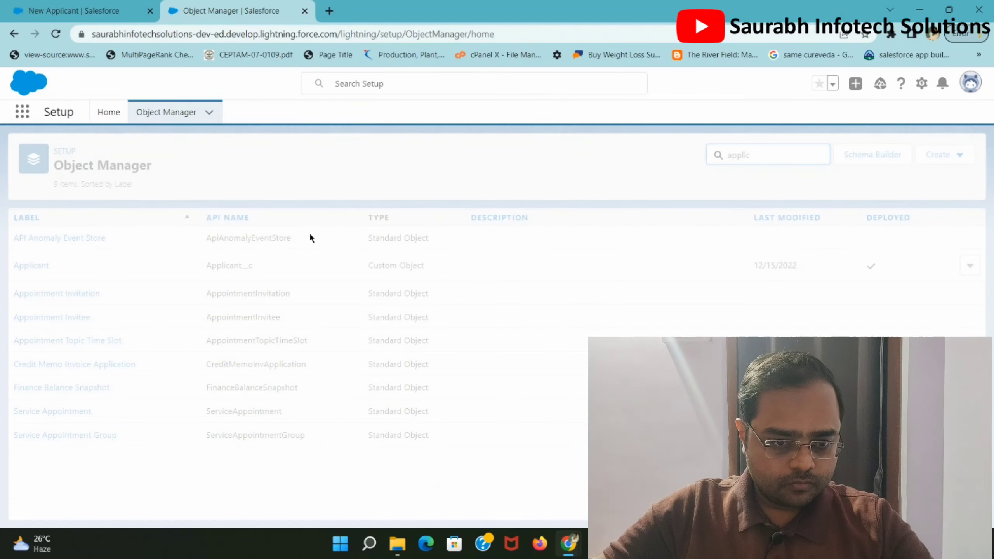
pyautogui.click(39, 244)
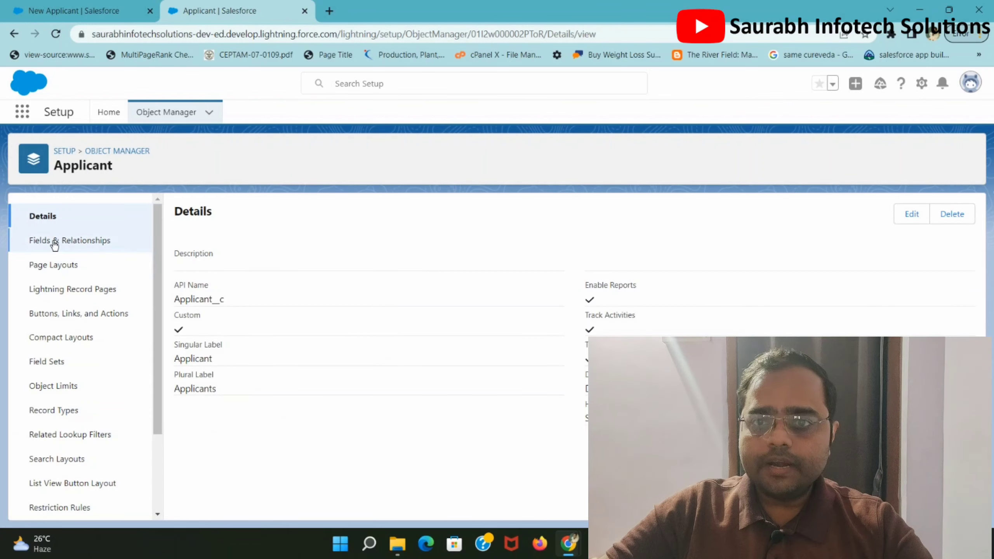
pyautogui.click(55, 242)
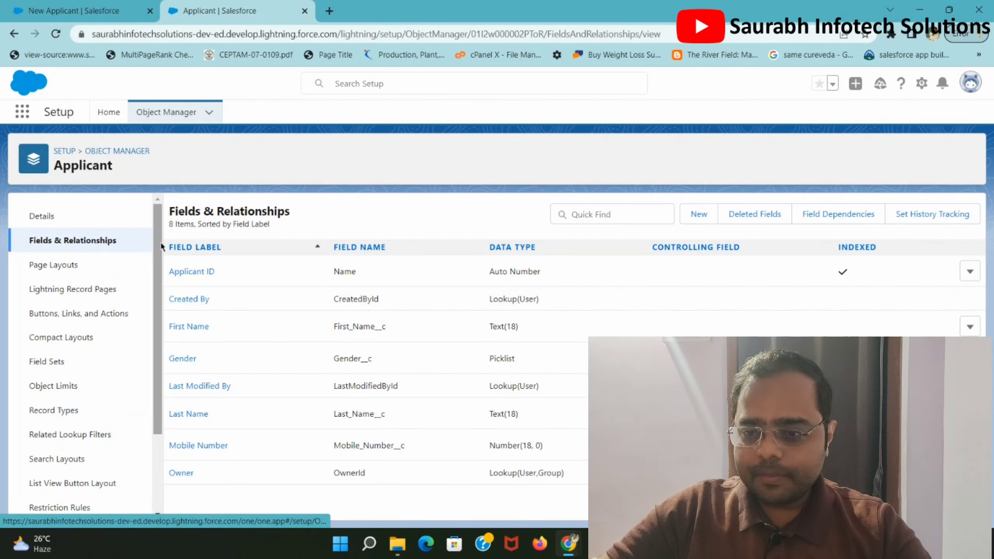
# Start a new custom field on the Applicant object with the Email data type and continue to its details.
pyautogui.click(702, 215)
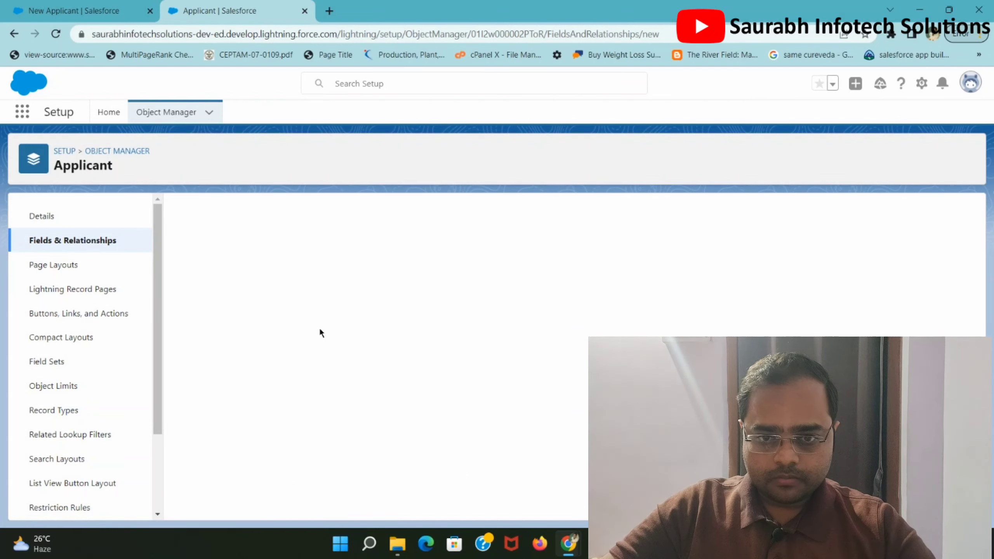
pyautogui.scroll(-5, 477, 313)
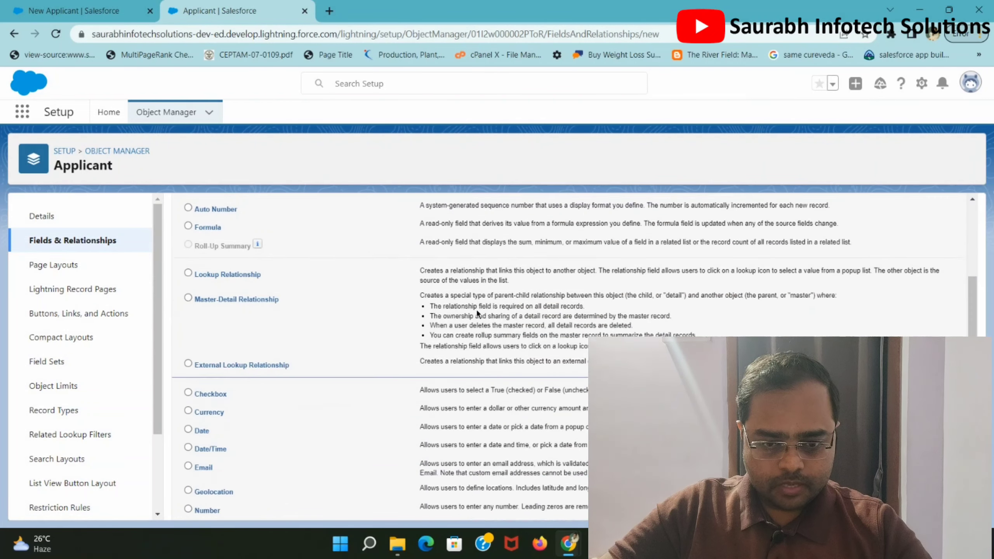
pyautogui.click(205, 320)
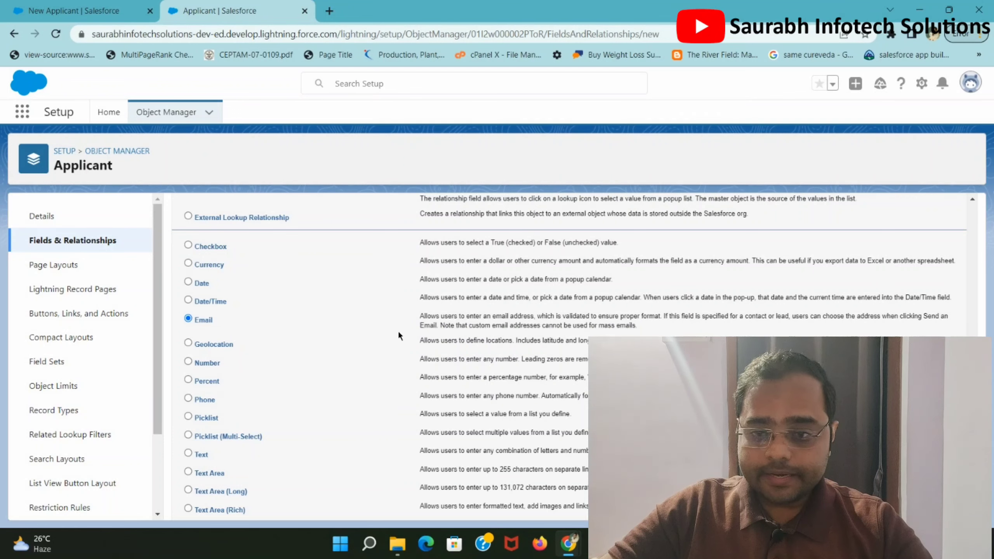
pyautogui.scroll(8, 397, 330)
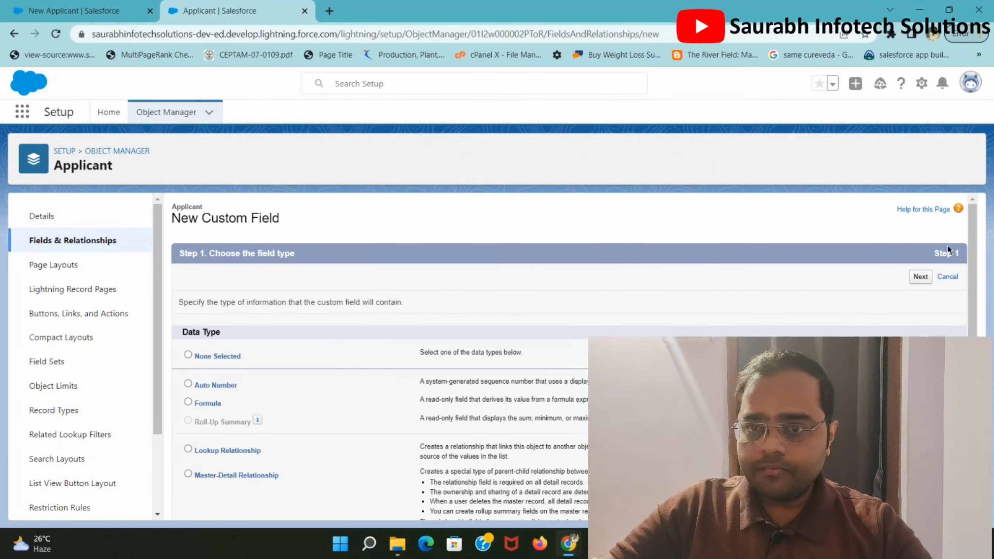
pyautogui.click(921, 283)
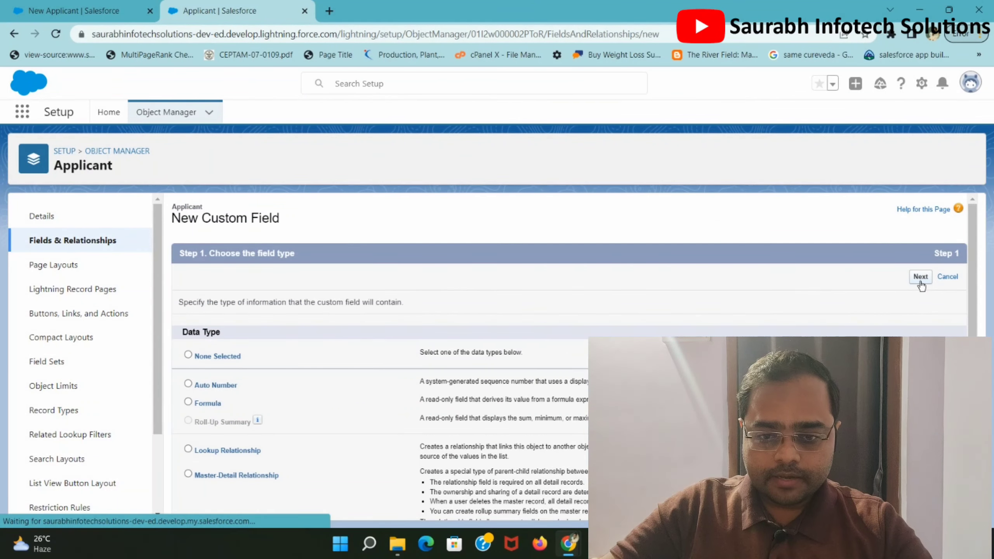
# Label the new email field "Email Id" and use "Email_Id" as its field name.
pyautogui.click(339, 304)
pyautogui.write('Em')
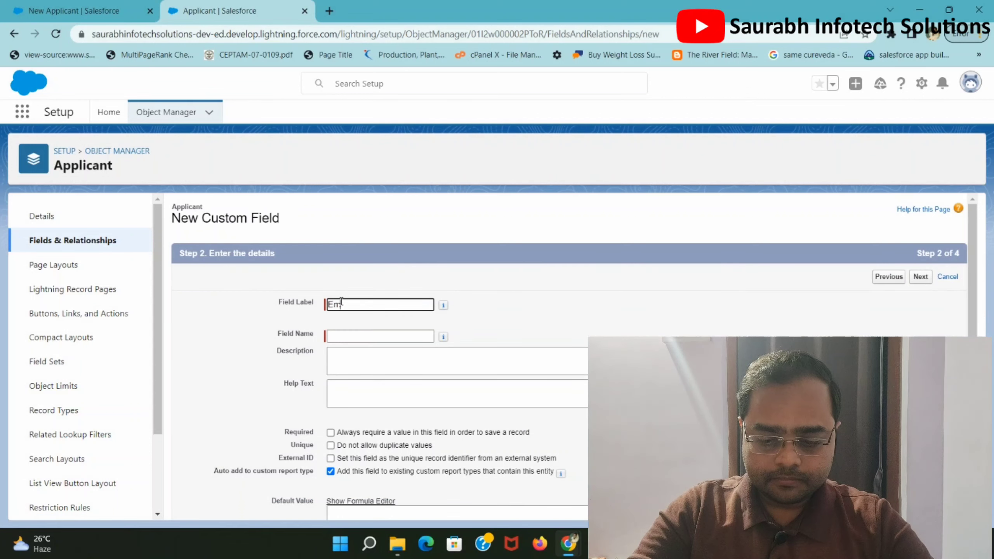
pyautogui.write('ail Id')
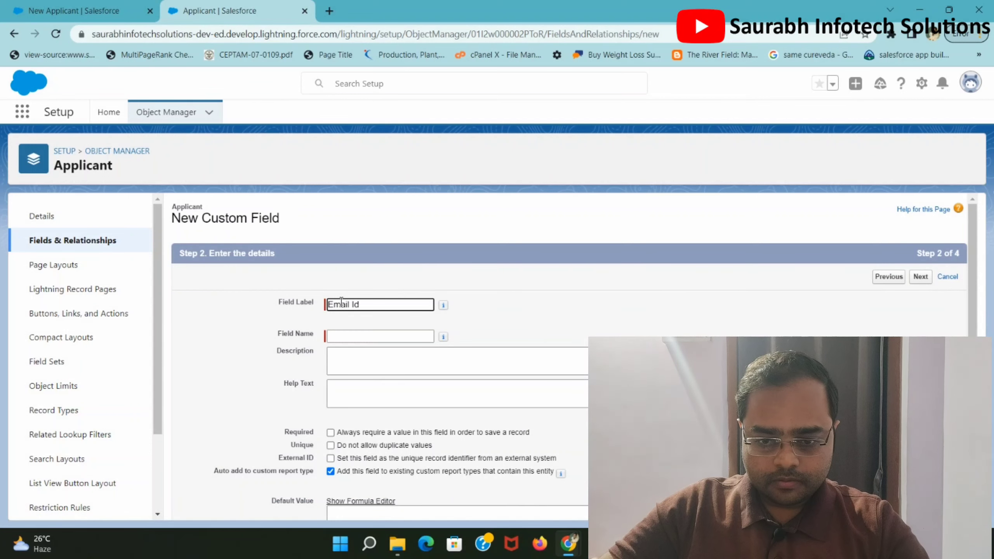
pyautogui.click(355, 337)
pyautogui.click(575, 333)
pyautogui.scroll(-2, 575, 332)
pyautogui.scroll(2, 574, 332)
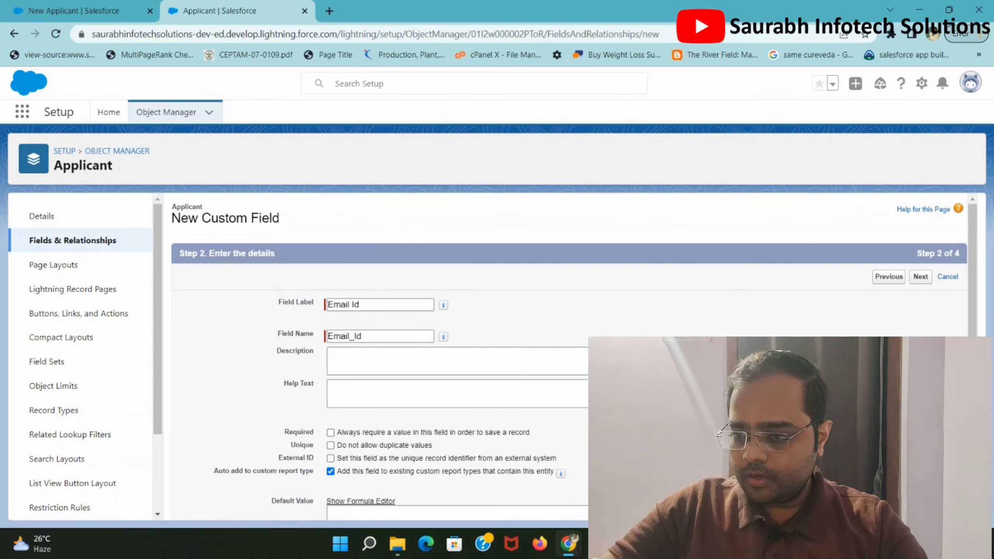
# Accept the default field-level security and the Applicant Layout for Email Id, save the field and start another custom field.
pyautogui.click(920, 279)
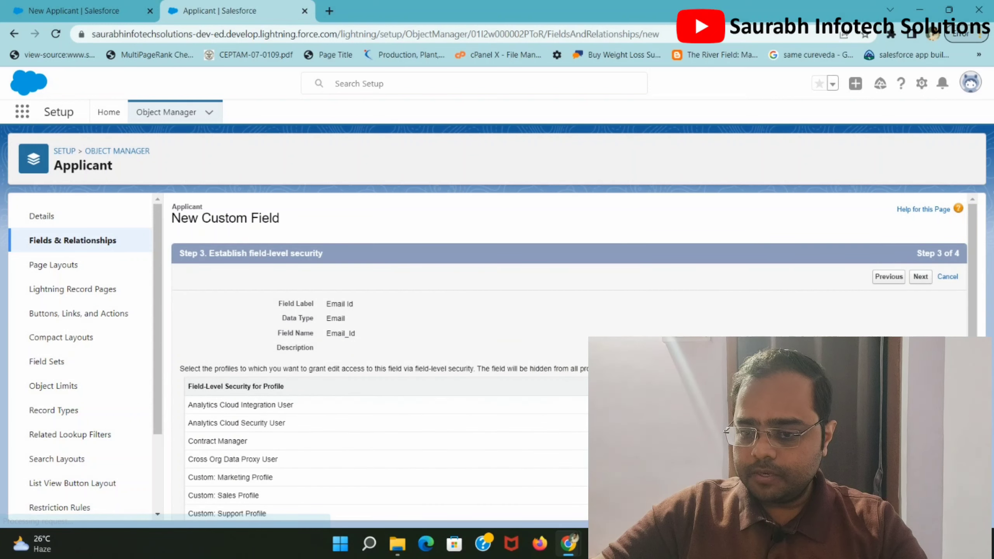
pyautogui.click(922, 278)
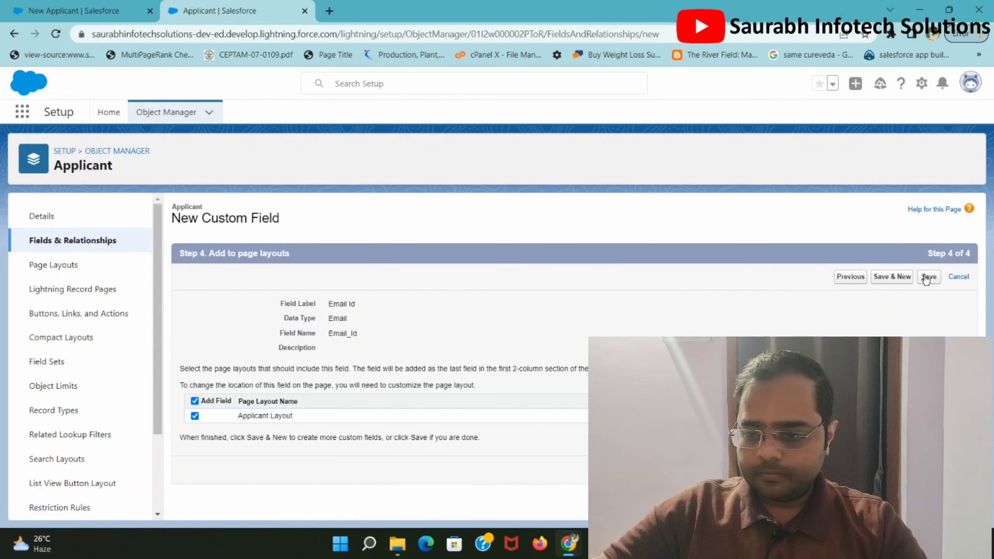
pyautogui.click(884, 279)
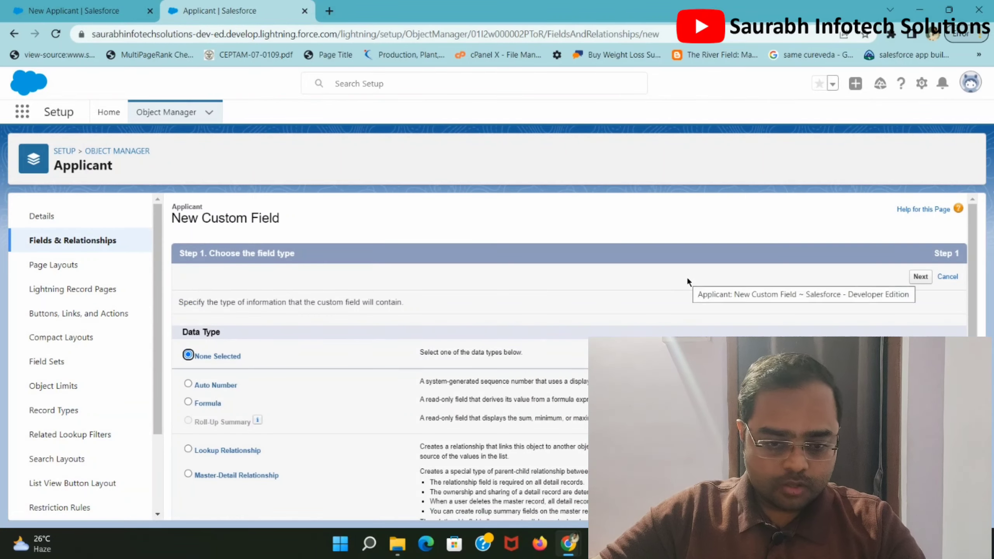
# Choose the Number data type for the next Applicant custom field and continue to its details.
pyautogui.scroll(-3, 268, 398)
pyautogui.scroll(-3, 251, 403)
pyautogui.scroll(6, 219, 400)
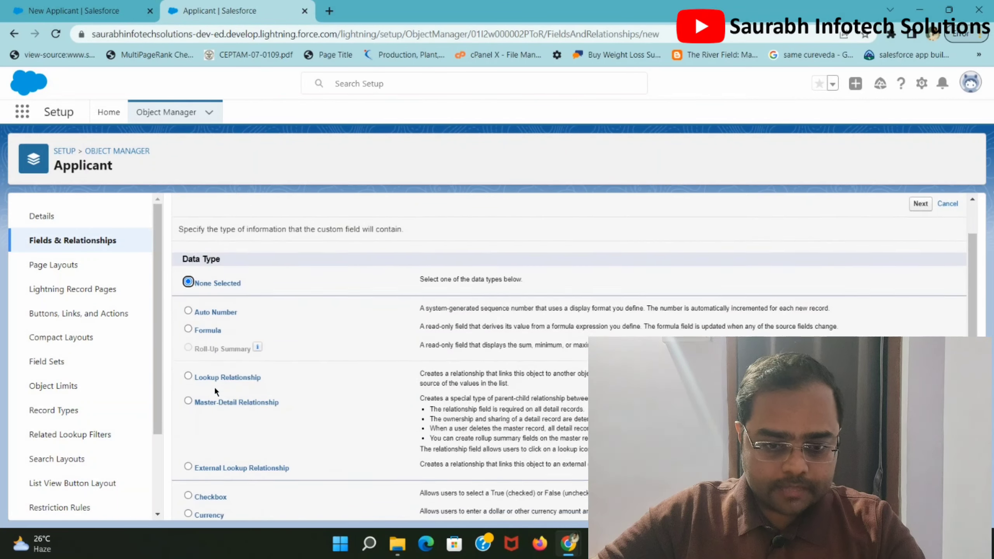
pyautogui.scroll(-8, 214, 391)
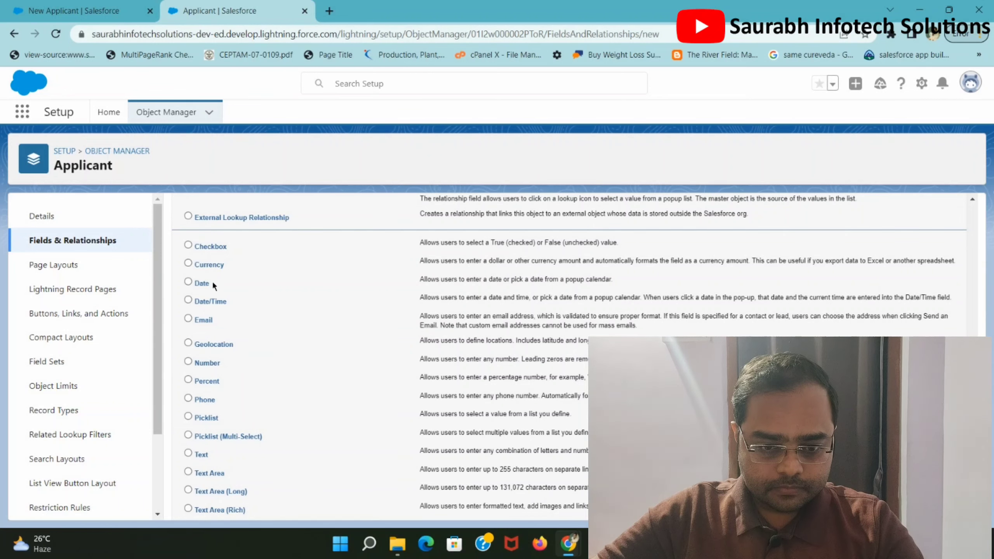
pyautogui.scroll(5, 210, 361)
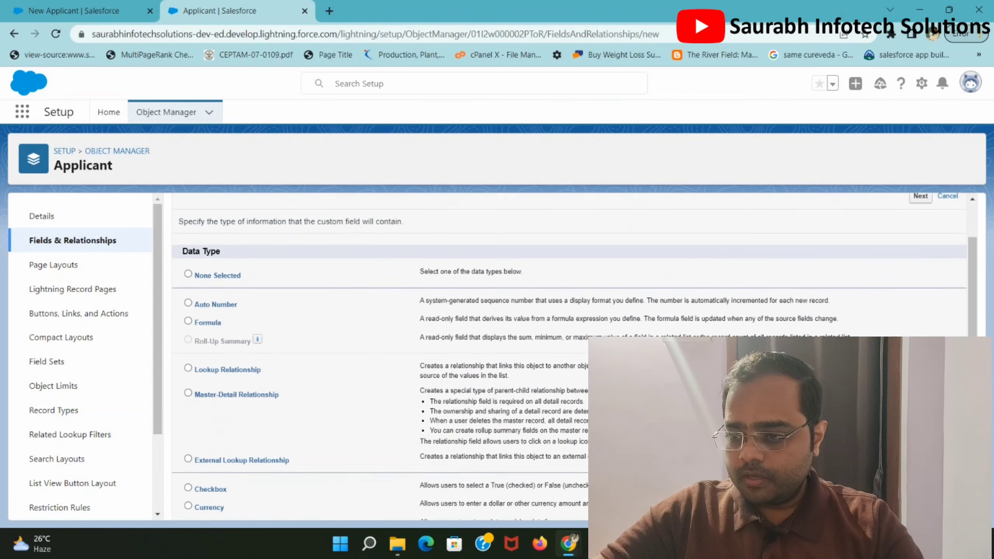
pyautogui.scroll(2, 918, 280)
pyautogui.click(919, 277)
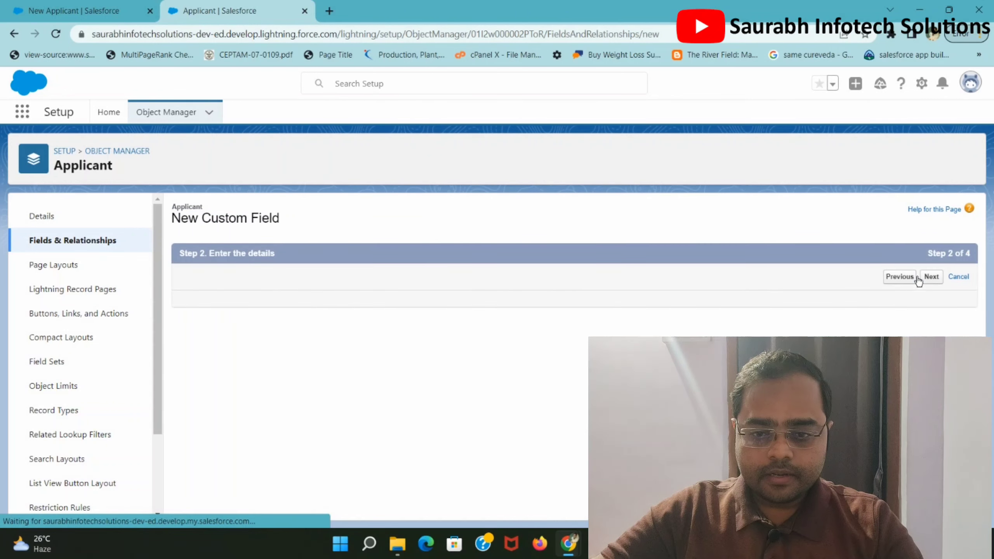
# Try to define the number field with the label "Mobile Number" and the field name "Mobile_Number".
pyautogui.write('Mo')
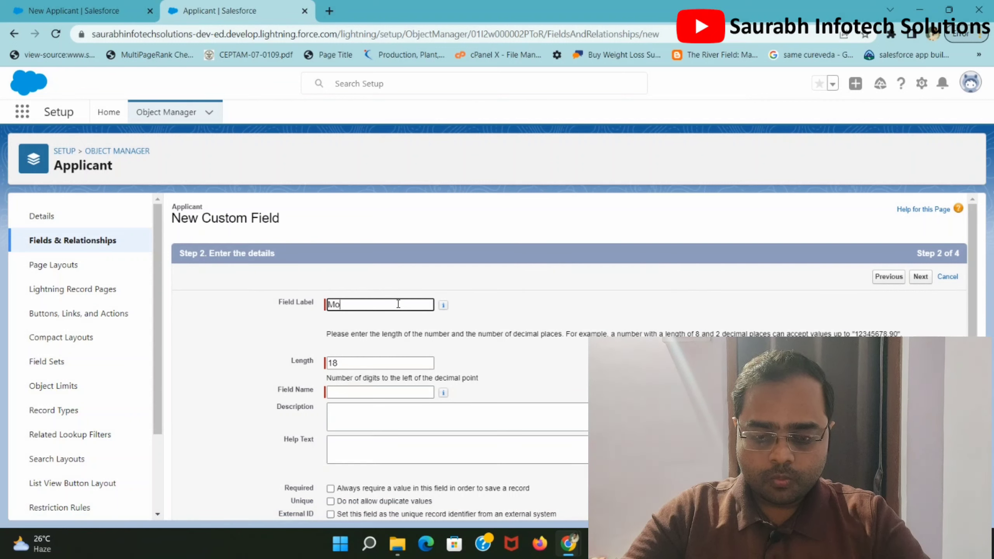
pyautogui.write('bile N')
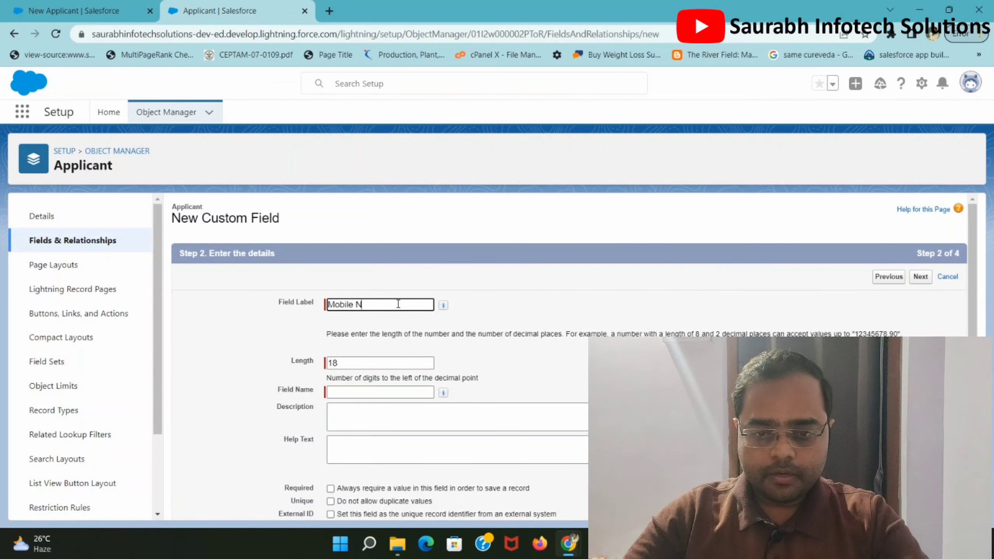
pyautogui.write('umber')
pyautogui.click(570, 330)
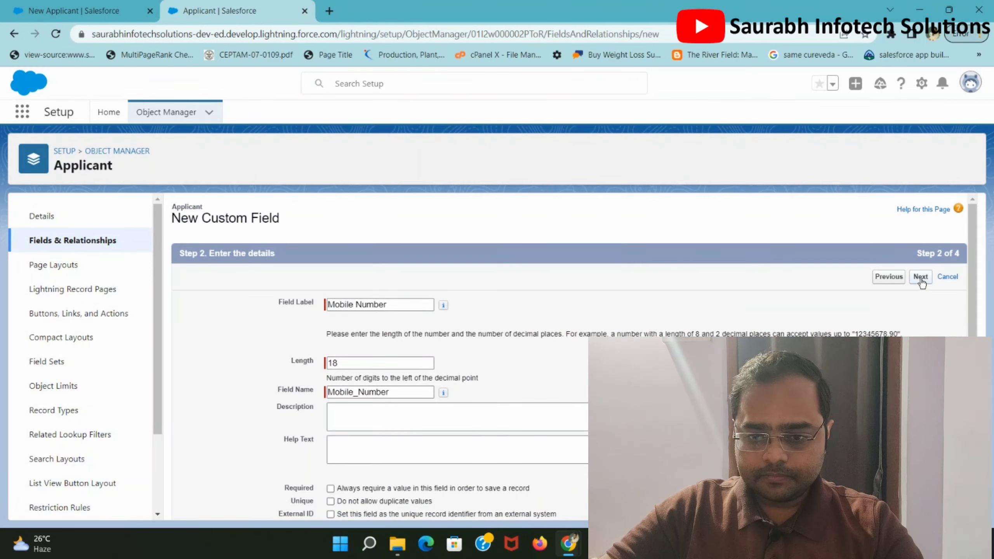
pyautogui.click(921, 277)
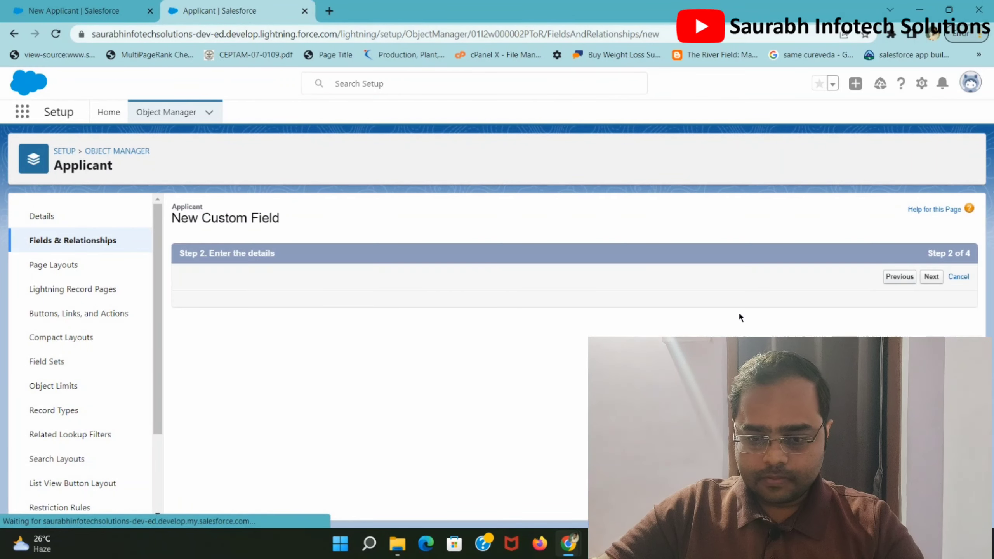
pyautogui.click(395, 393)
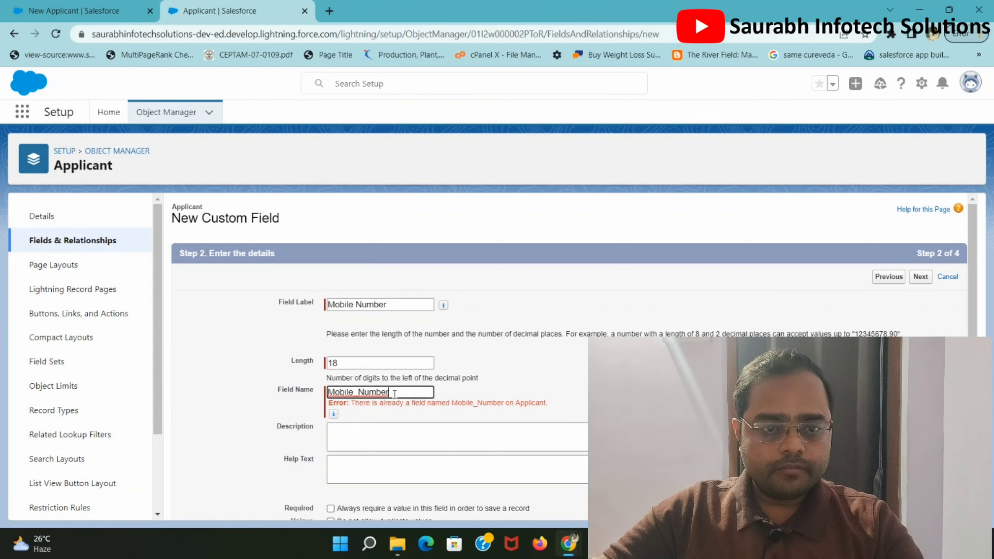
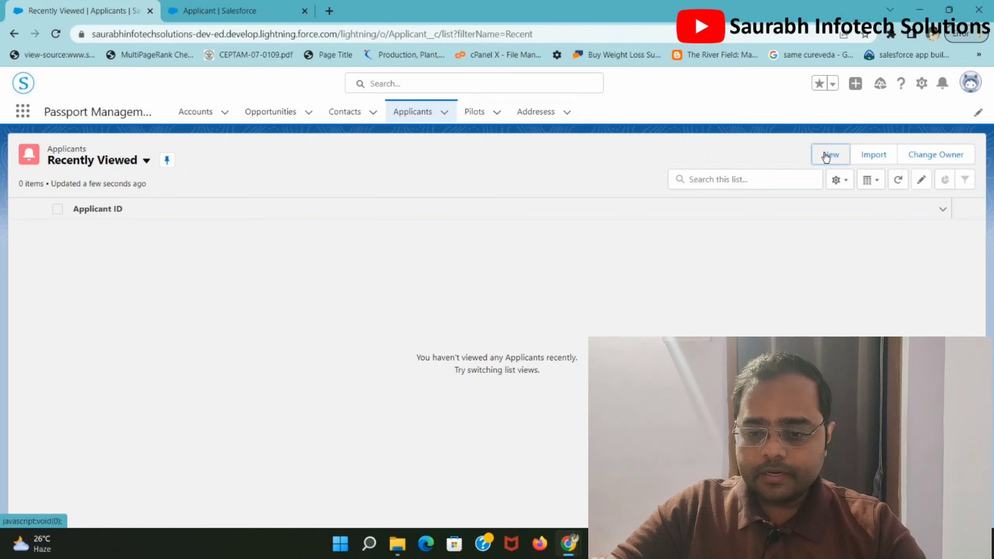
# Open a new Applicant form and check that it includes the Email Id and Address fields.
pyautogui.click(826, 156)
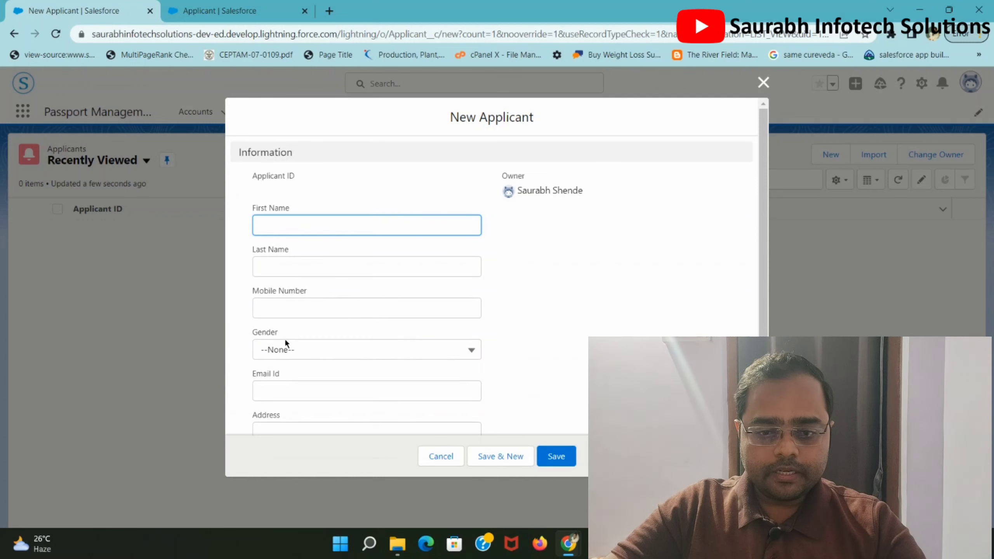
pyautogui.scroll(-1, 342, 360)
pyautogui.scroll(1, 530, 337)
pyautogui.scroll(-1, 530, 332)
pyautogui.click(265, 327)
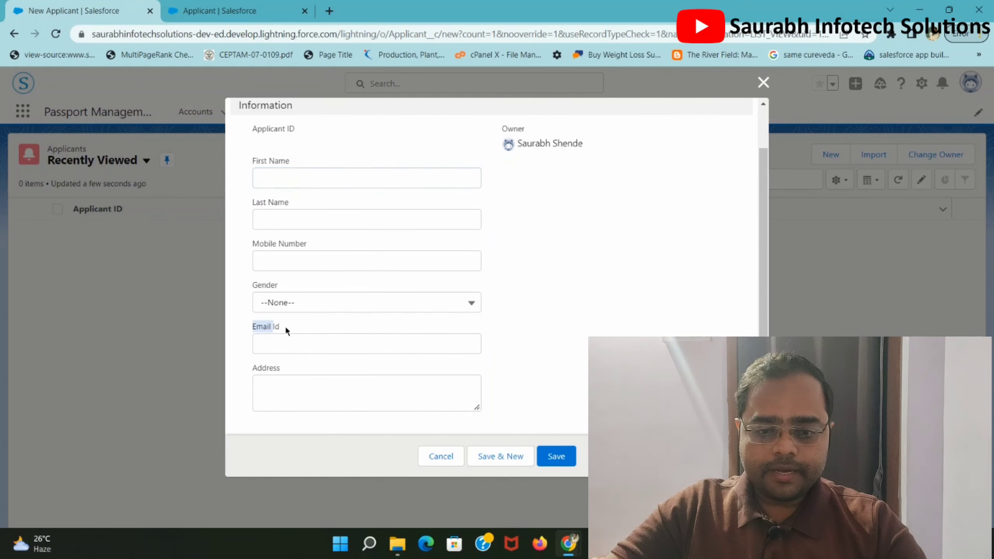
pyautogui.doubleClick(273, 368)
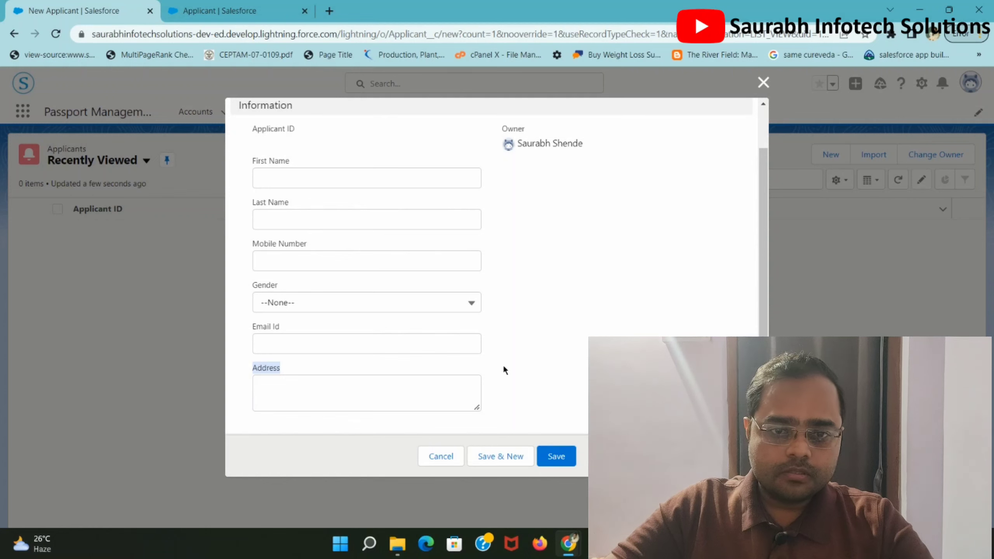
# Reopen the new Applicant form and compare its fields with the object's Fields & Relationships list.
pyautogui.click(243, 4)
pyautogui.click(113, 4)
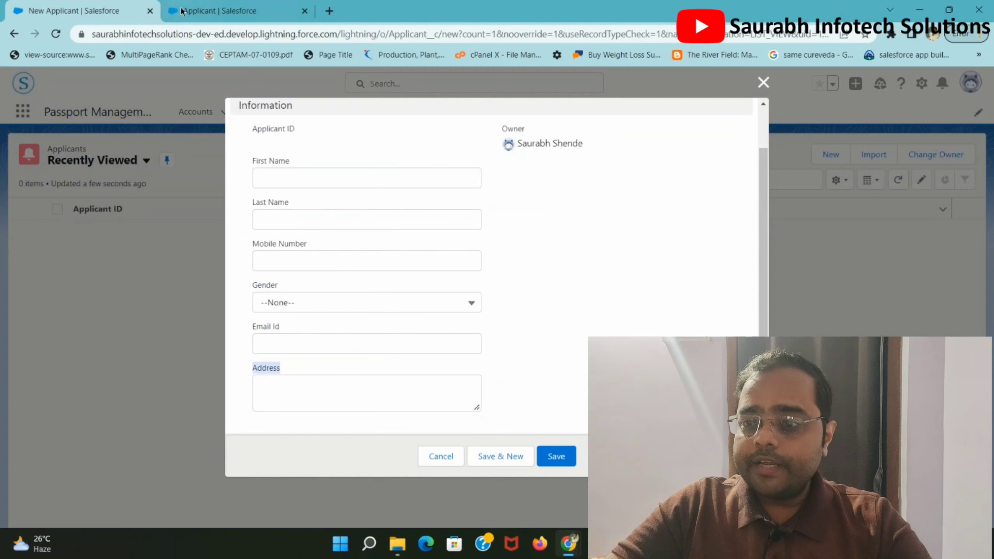
pyautogui.click(763, 83)
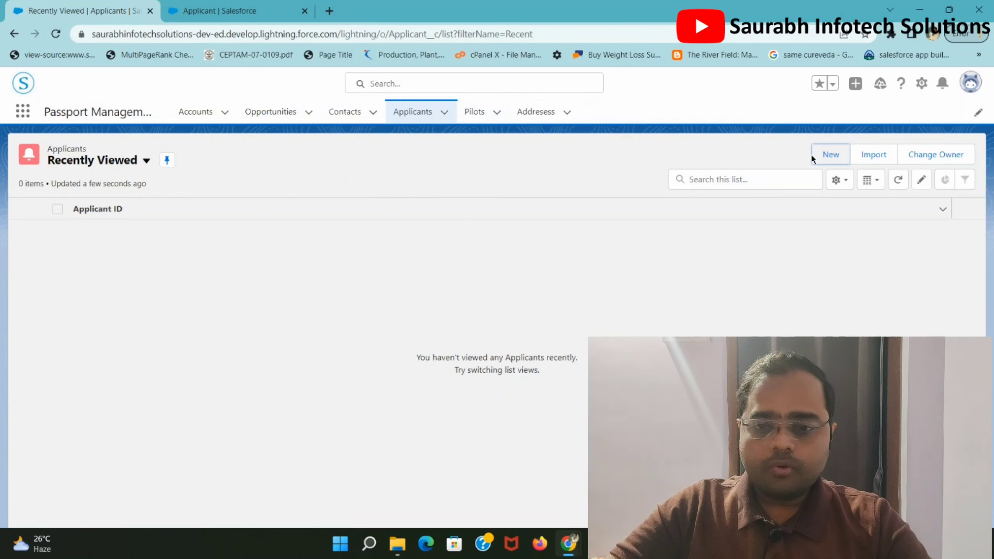
pyautogui.click(829, 155)
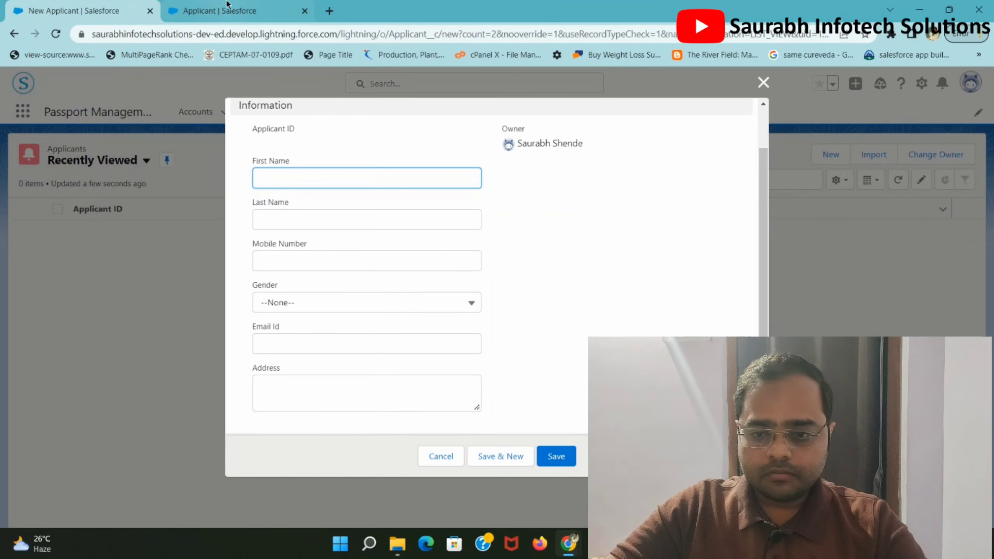
pyautogui.click(229, 5)
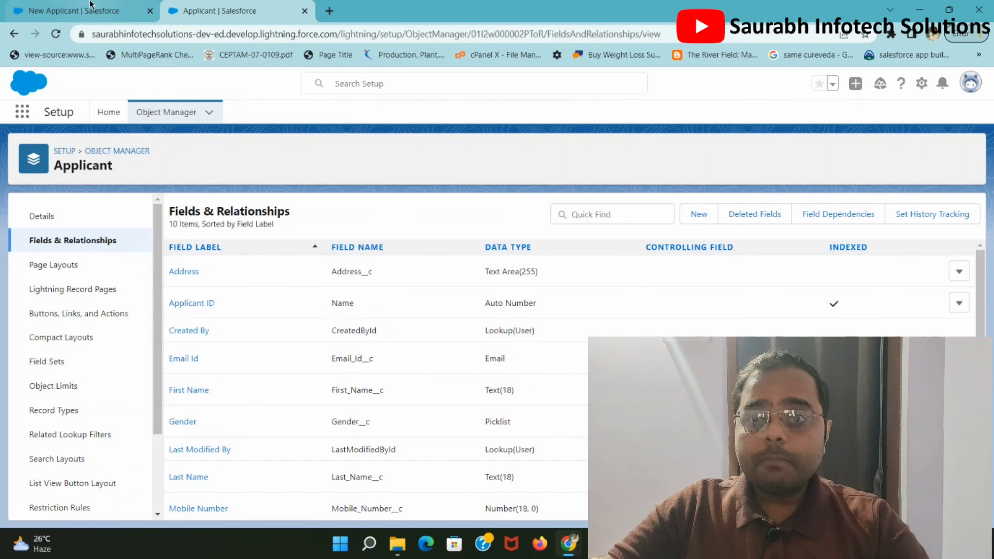
pyautogui.click(74, 11)
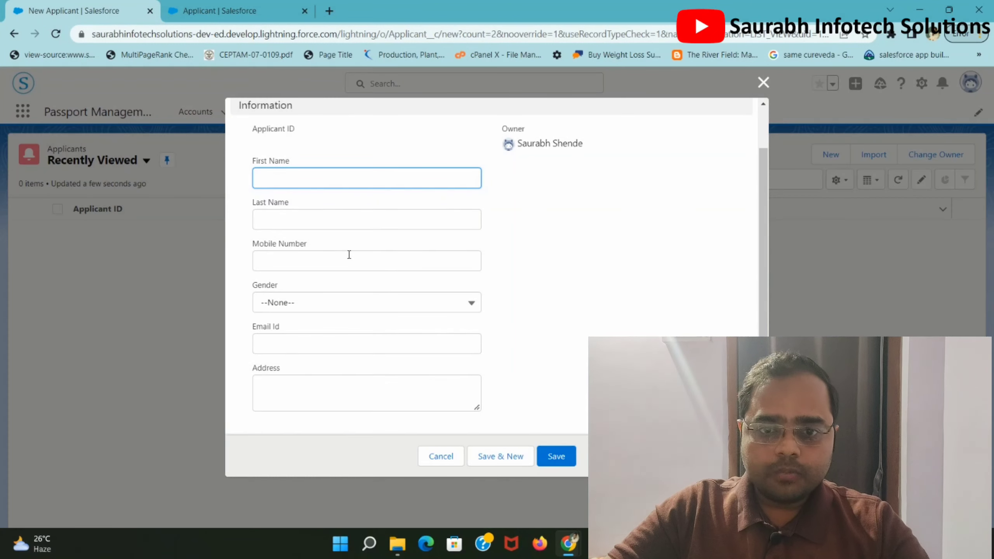
# In Object Manager, open the Applicant object's page layouts and edit the Applicant Layout.
pyautogui.click(229, 11)
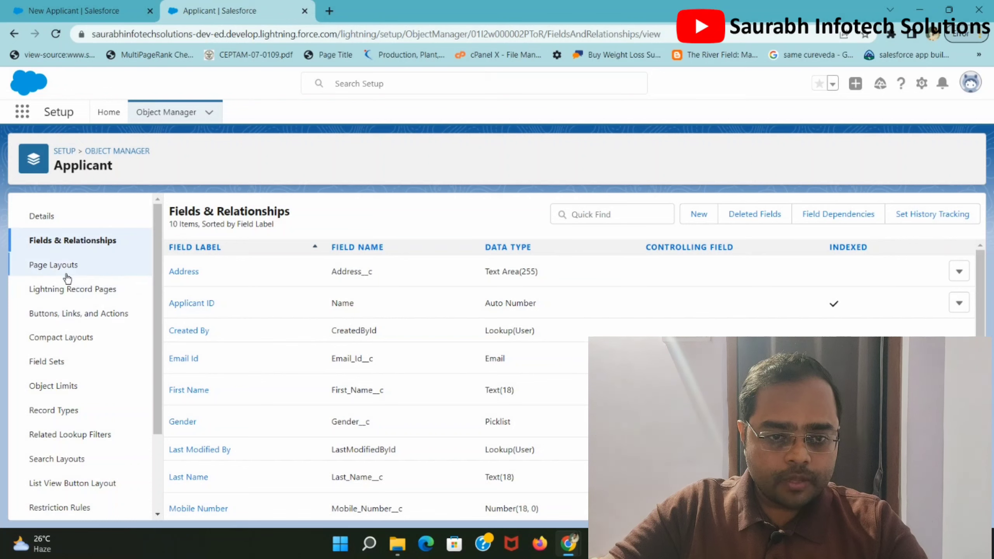
pyautogui.click(182, 114)
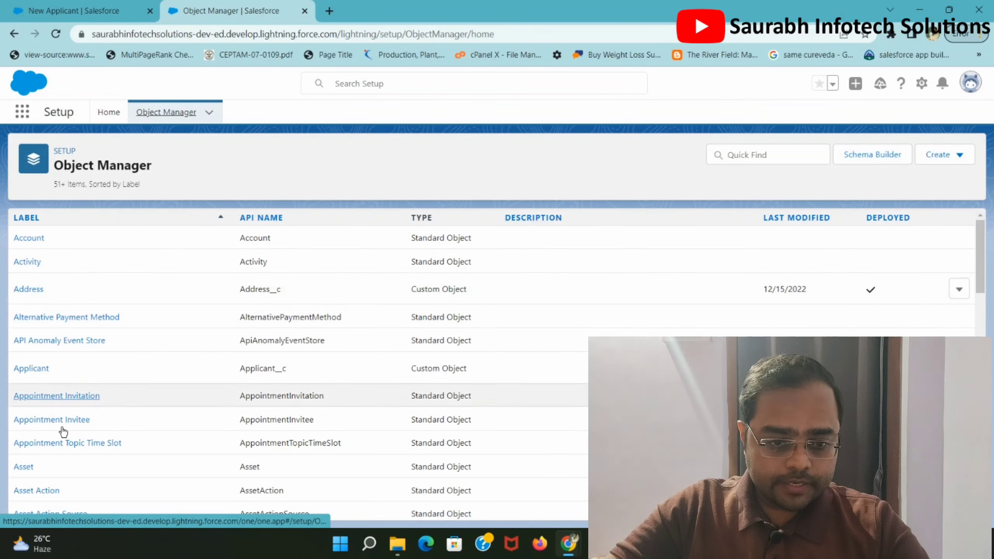
pyautogui.click(34, 368)
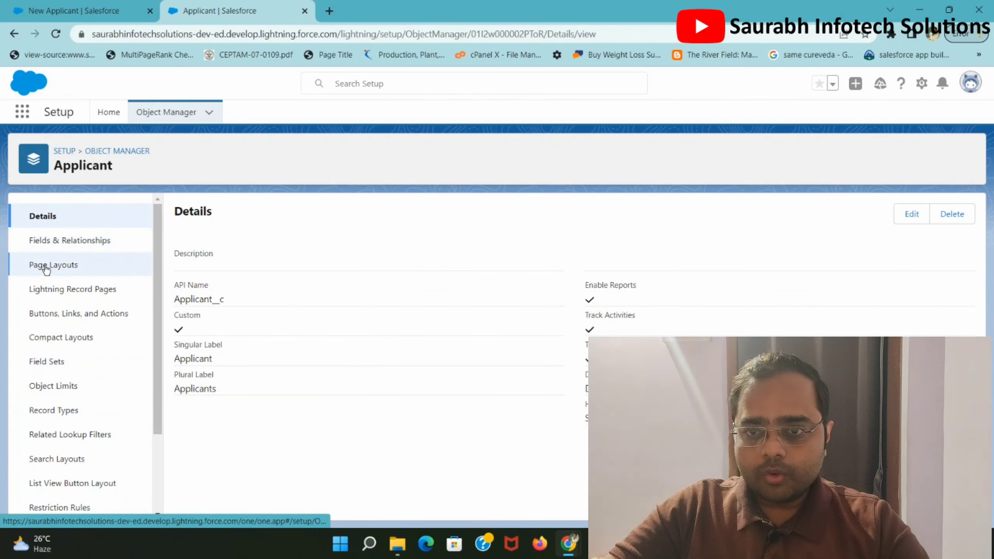
pyautogui.click(46, 267)
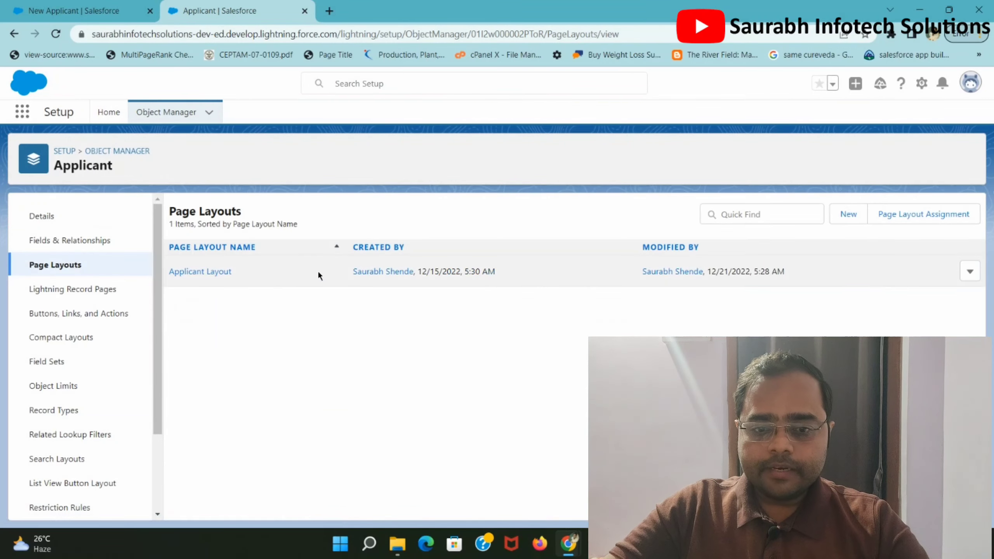
pyautogui.click(212, 272)
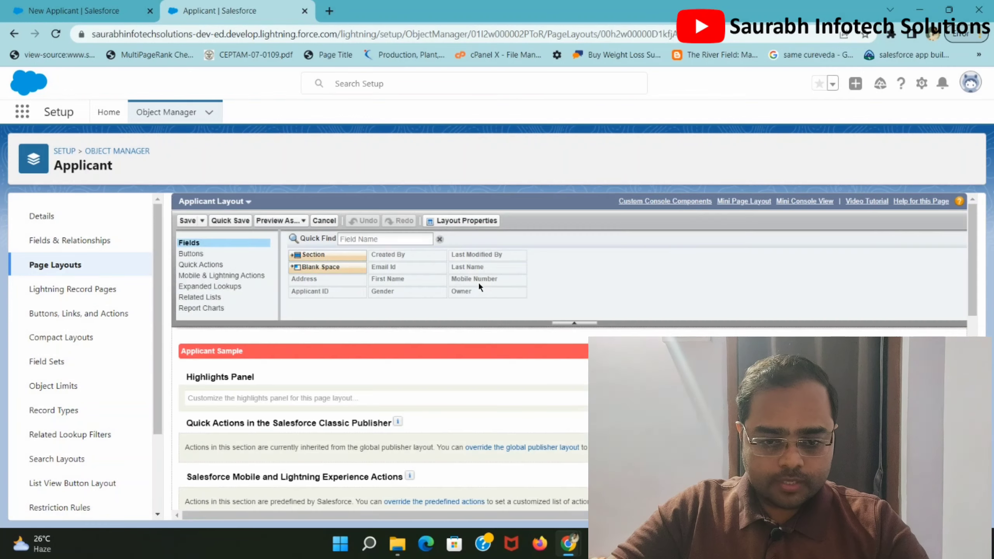
# Add a two-column section named "Basic Information" directly above the Information section of the Applicant Layout.
pyautogui.scroll(-5, 480, 285)
pyautogui.scroll(-2, 480, 287)
pyautogui.scroll(3, 311, 361)
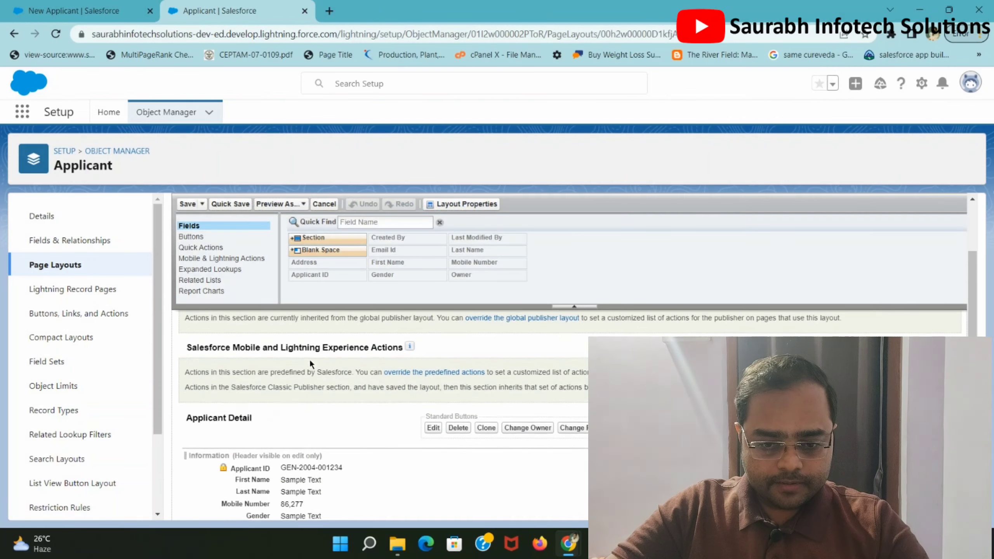
pyautogui.scroll(-2, 313, 380)
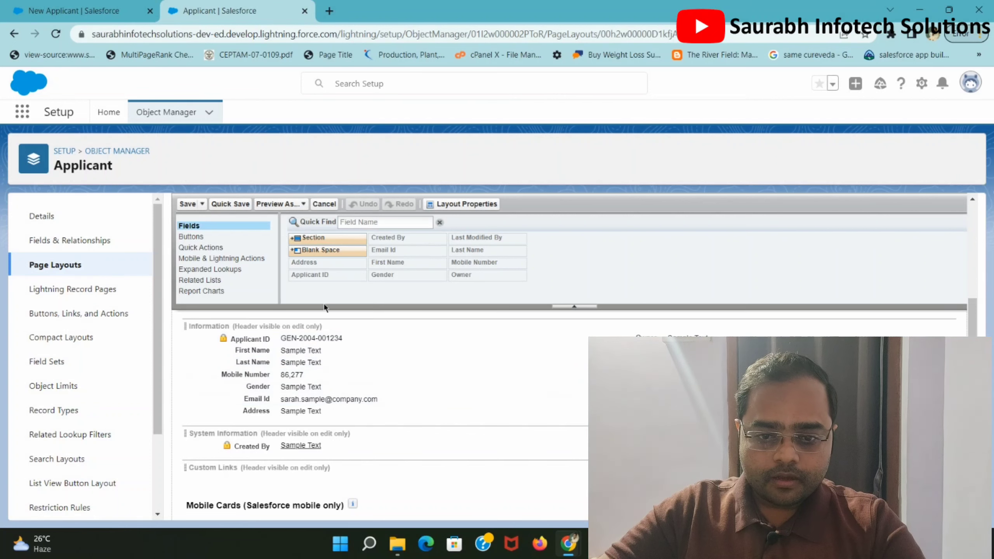
pyautogui.moveTo(329, 240); pyautogui.dragTo(319, 356)
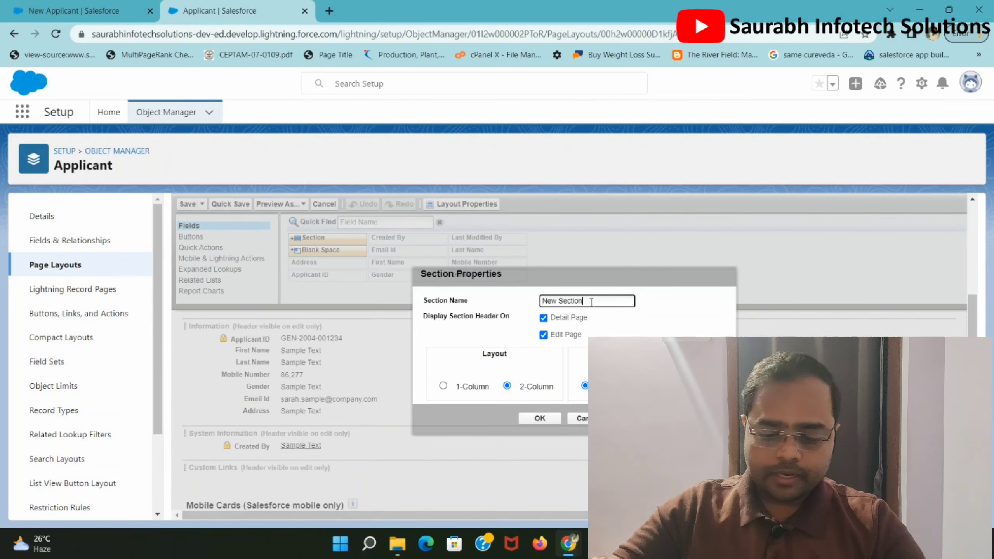
pyautogui.write('B')
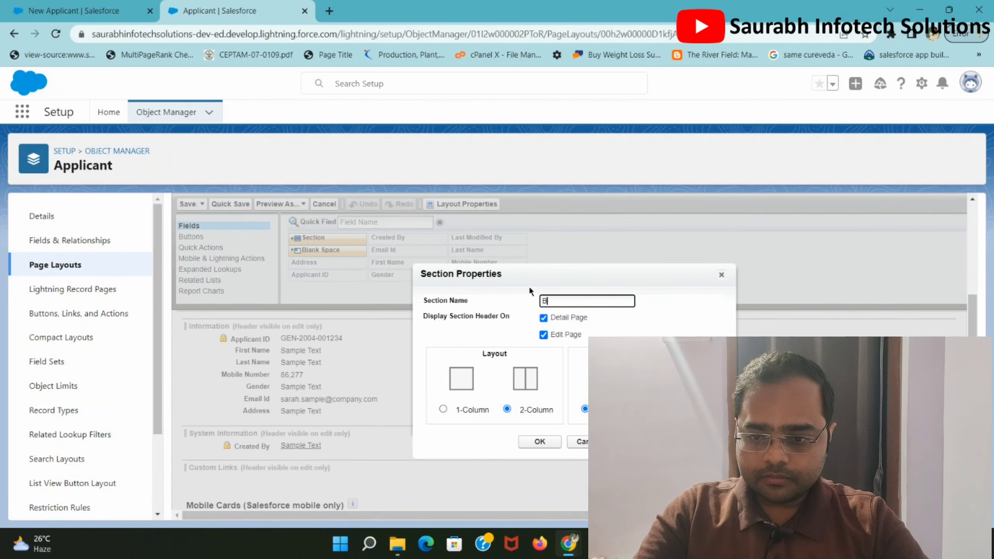
pyautogui.write('a')
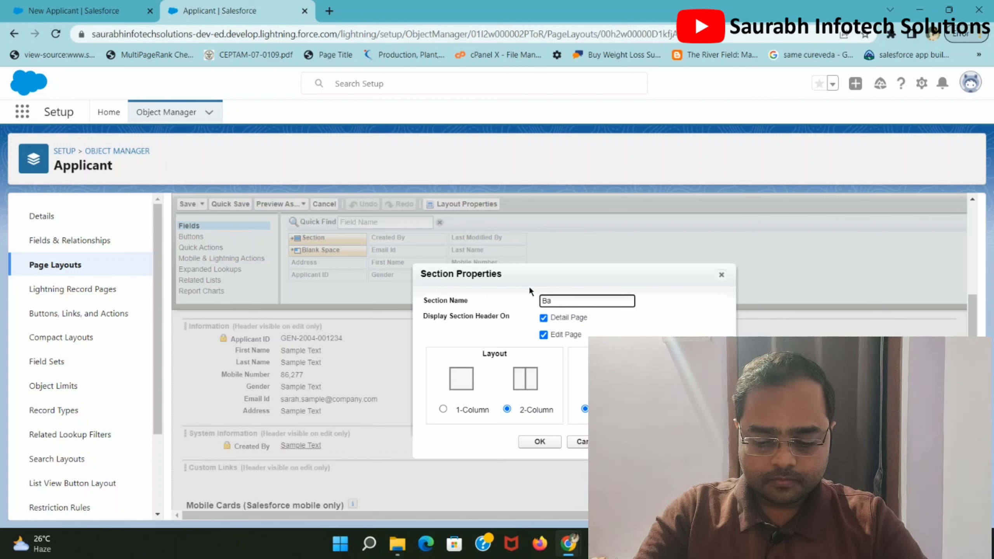
pyautogui.write('sic Info')
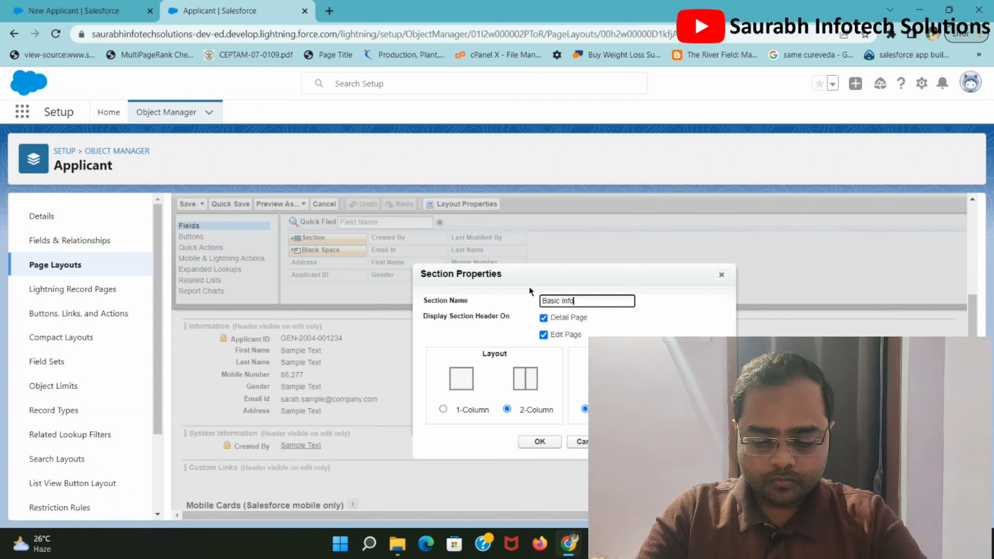
pyautogui.write('rmation')
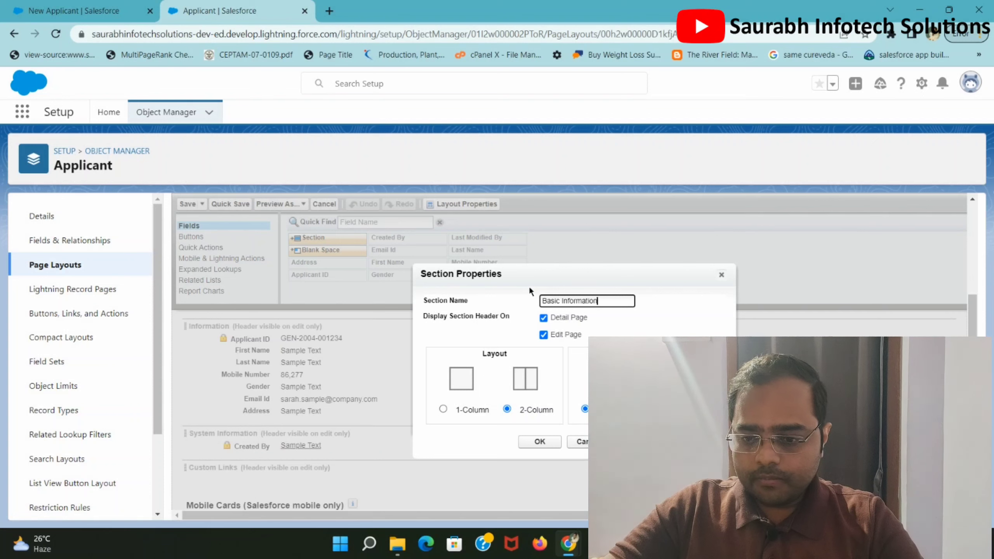
pyautogui.click(540, 442)
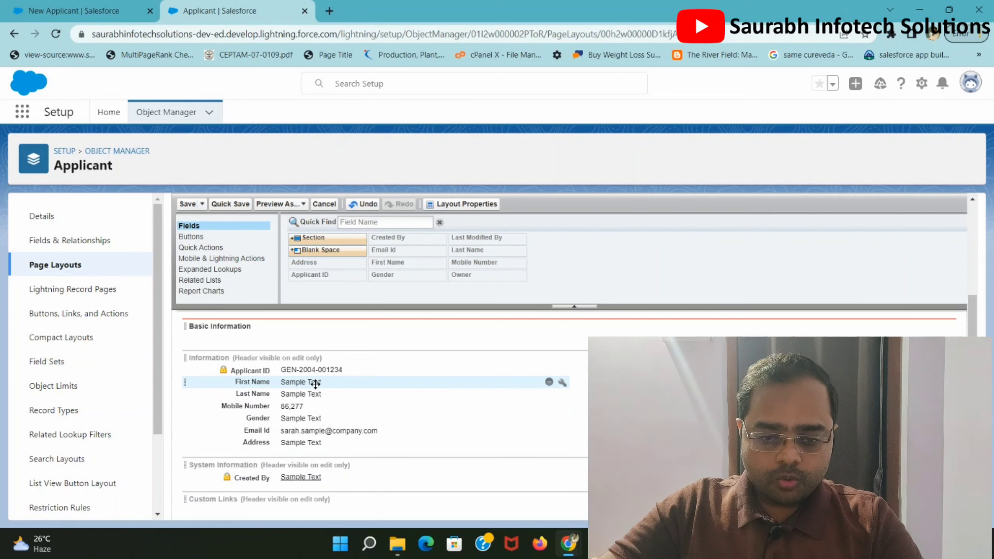
# Move First Name and Last Name side by side into the Basic Information section and save the layout.
pyautogui.moveTo(315, 382); pyautogui.dragTo(293, 427)
pyautogui.scroll(-2, 413, 451)
pyautogui.scroll(2, 337, 408)
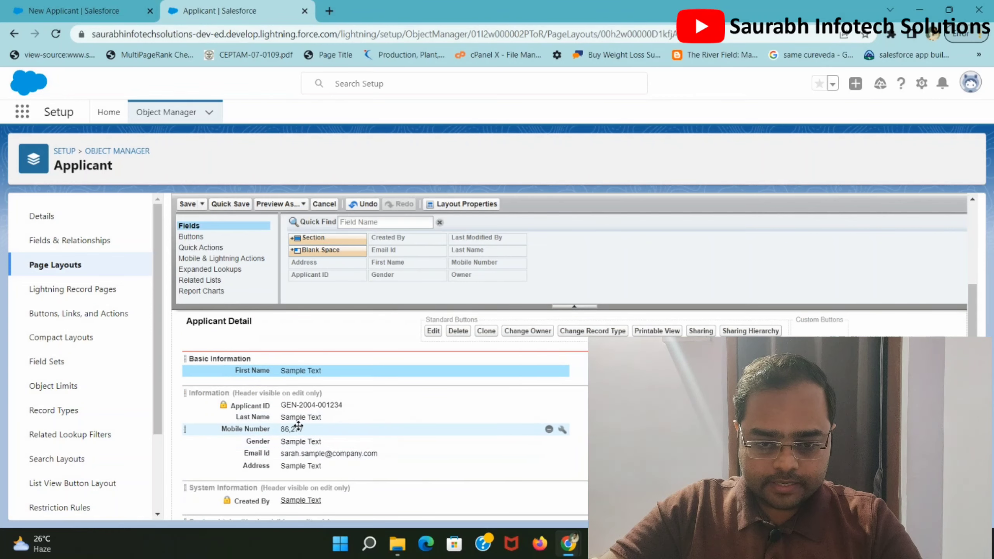
pyautogui.moveTo(300, 417); pyautogui.dragTo(581, 372)
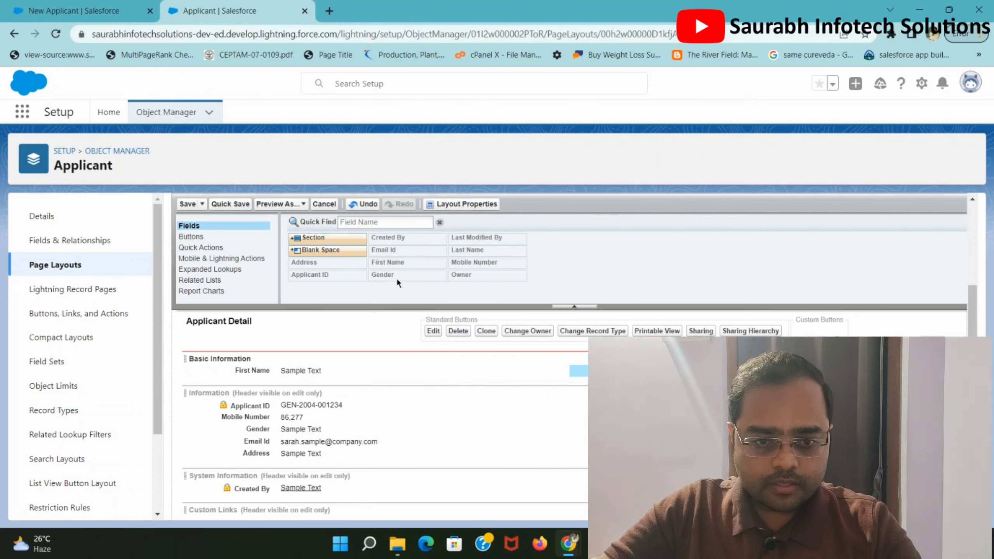
pyautogui.click(188, 204)
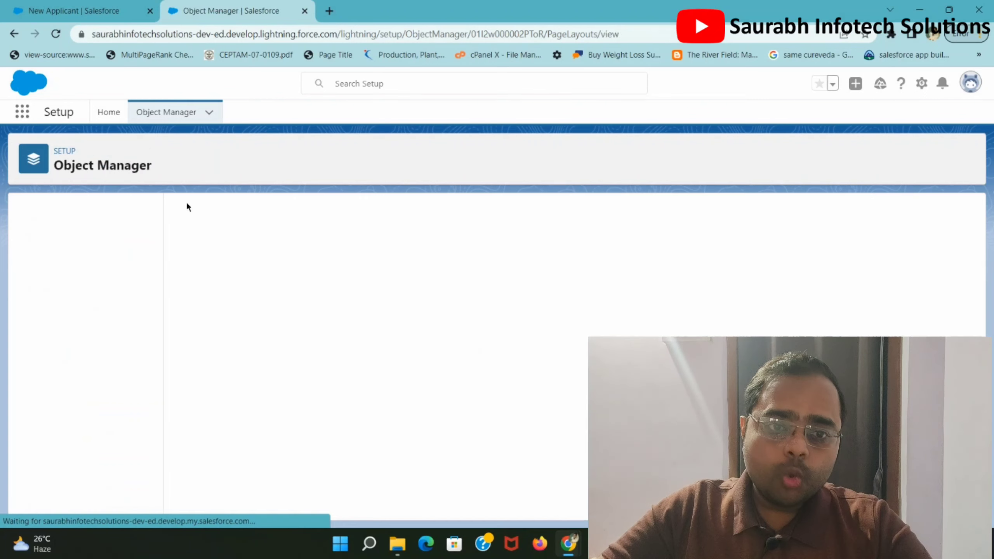
# Reload the Applicants list and open a new Applicant form to check the First Name and Last Name fields under Basic Information.
pyautogui.click(118, 5)
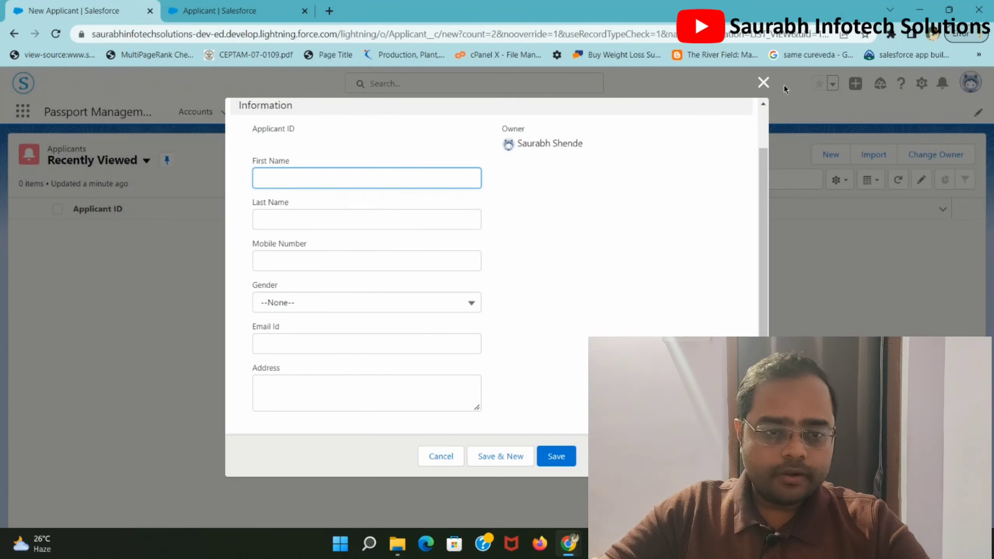
pyautogui.click(764, 83)
pyautogui.click(55, 35)
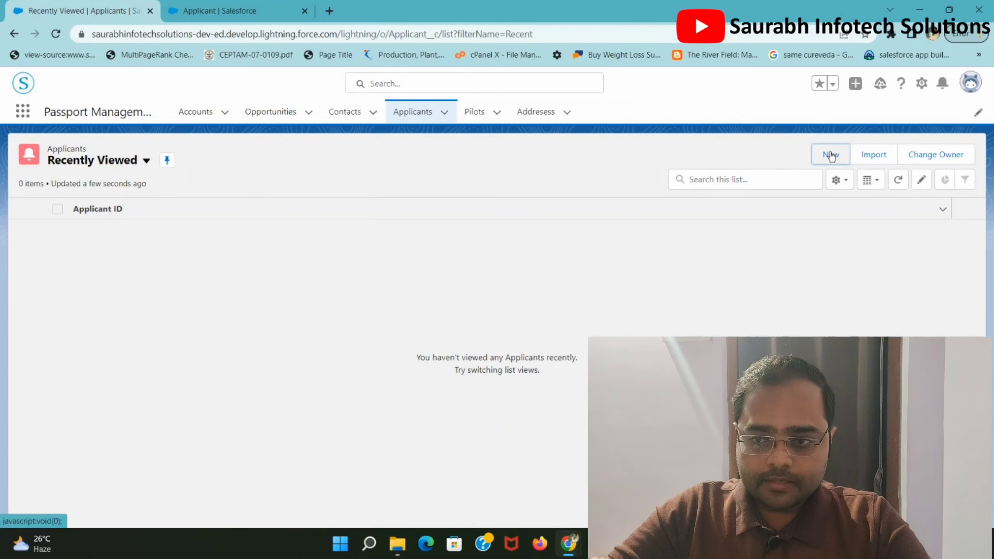
pyautogui.click(832, 155)
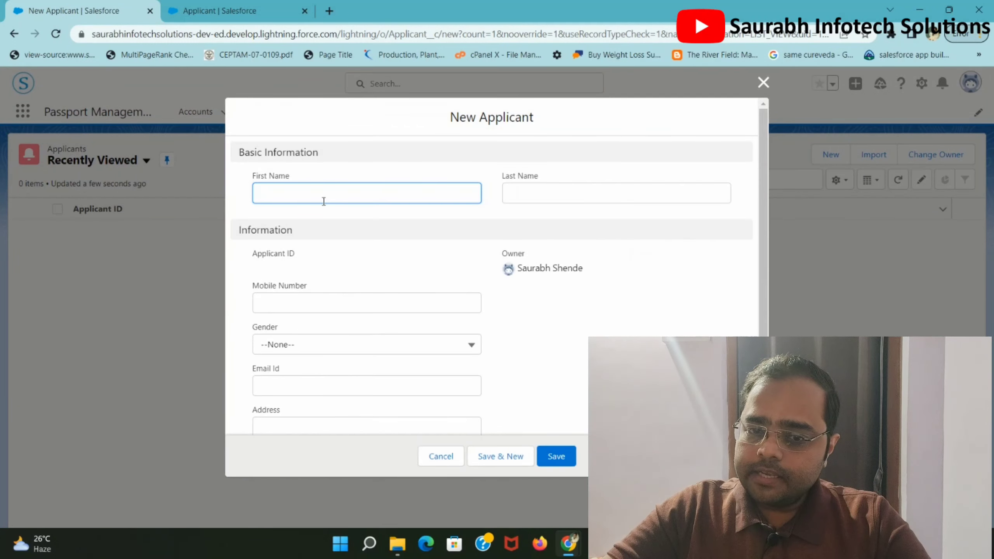
pyautogui.moveTo(238, 151); pyautogui.dragTo(327, 155)
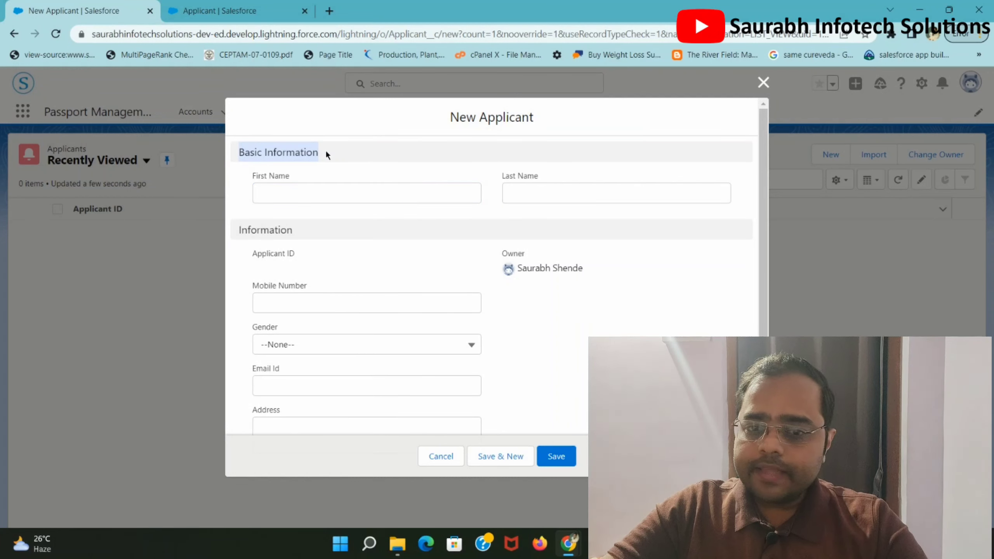
pyautogui.click(255, 176)
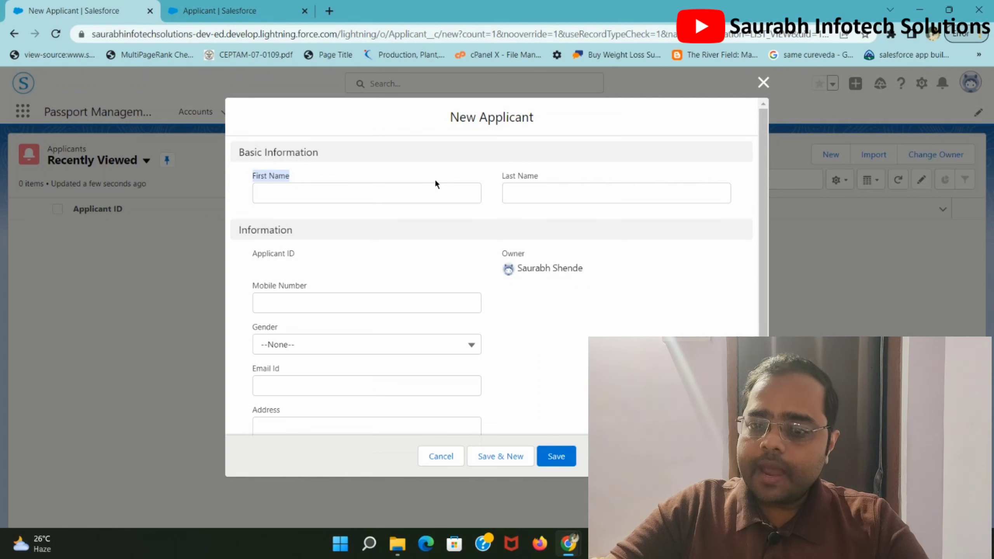
pyautogui.moveTo(492, 181); pyautogui.dragTo(543, 179)
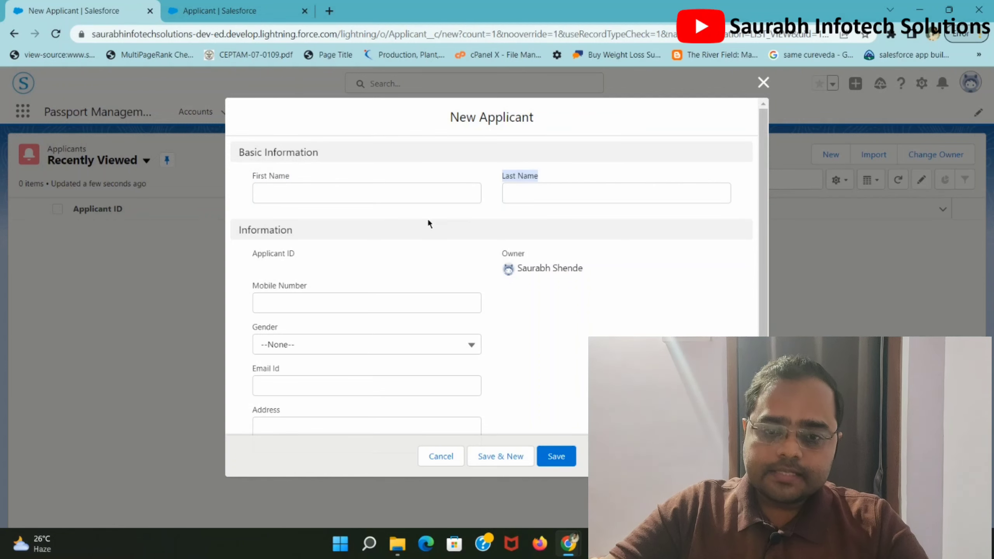
# Reopen the Applicant Layout for editing and review which fields remain under Information in the new Applicant form.
pyautogui.click(242, 5)
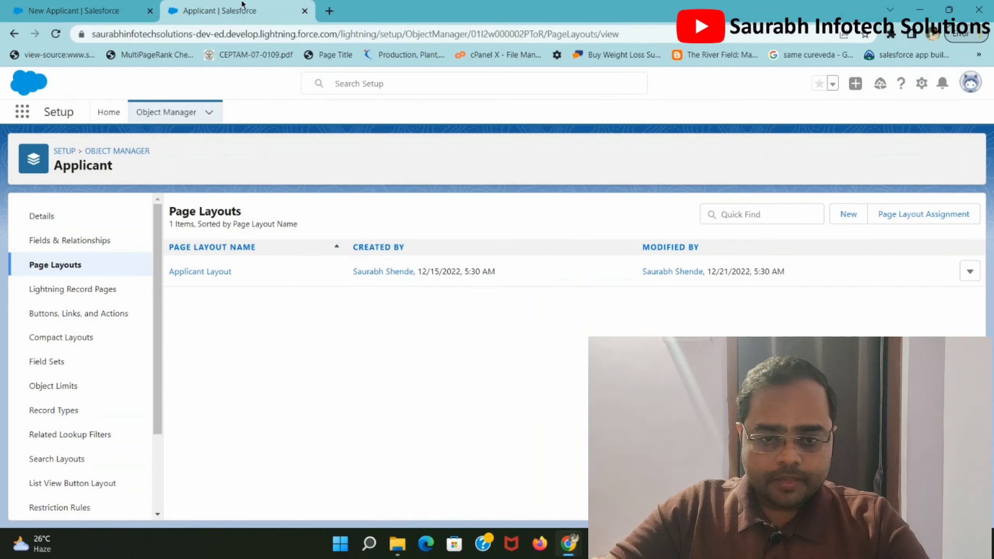
pyautogui.click(210, 274)
pyautogui.click(84, 5)
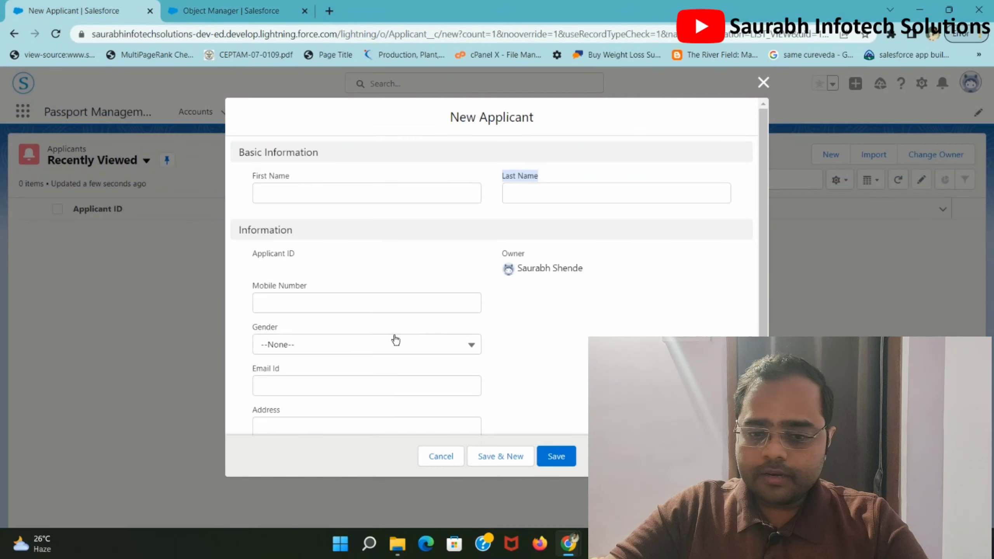
pyautogui.scroll(-1, 240, 329)
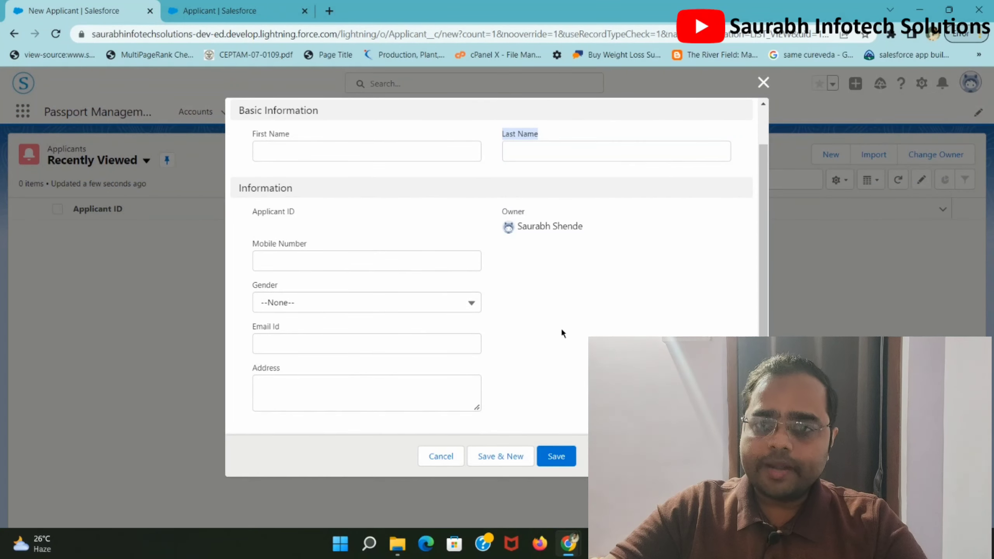
pyautogui.click(251, 5)
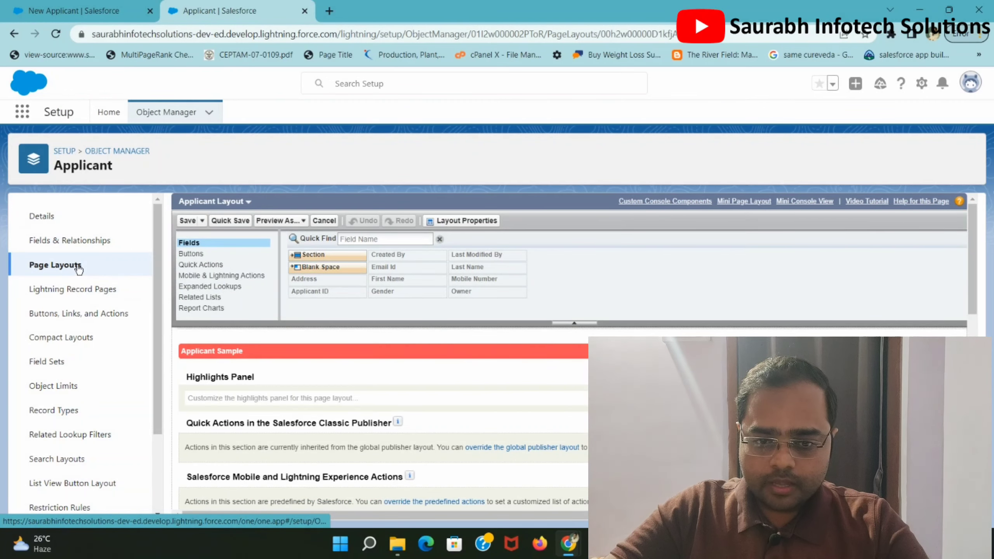
# Add a two-column section named "Contact Information" between the Basic Information and Information sections.
pyautogui.scroll(-5, 291, 367)
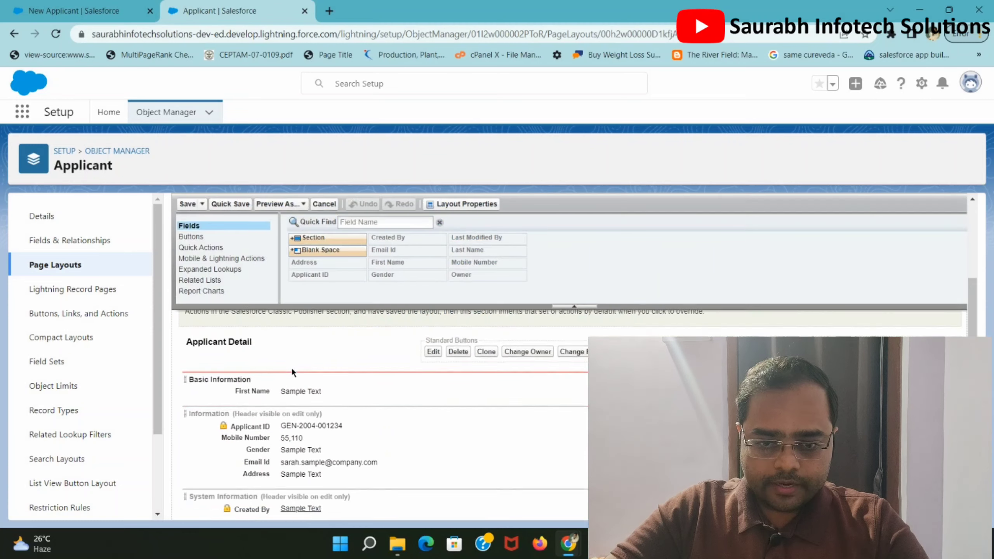
pyautogui.scroll(1, 290, 367)
pyautogui.moveTo(330, 238); pyautogui.dragTo(318, 411)
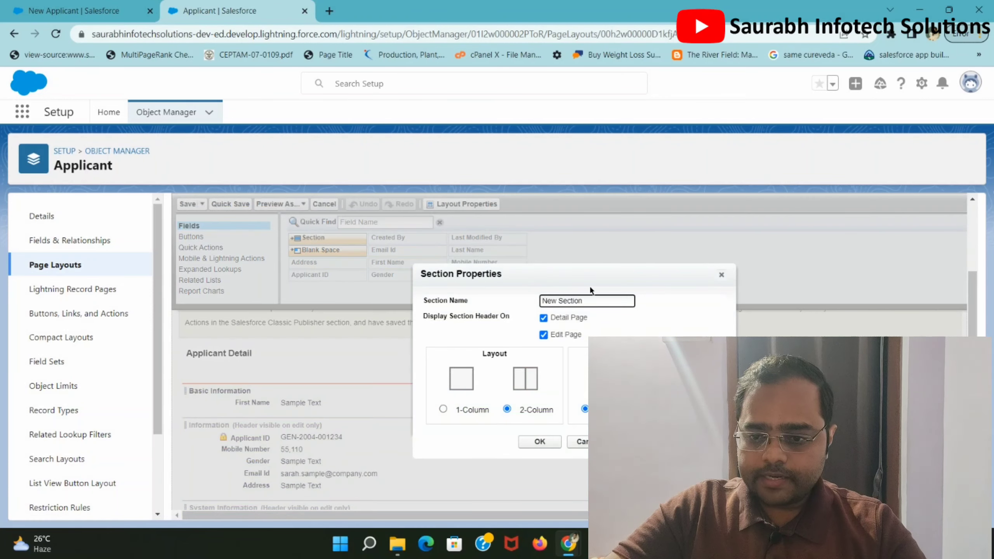
pyautogui.moveTo(581, 299); pyautogui.dragTo(521, 292)
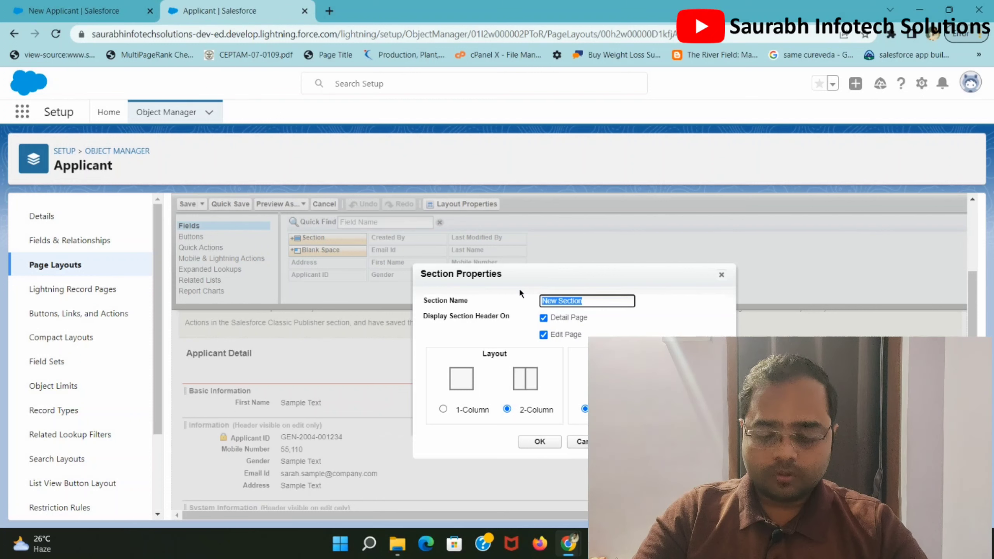
pyautogui.write('C')
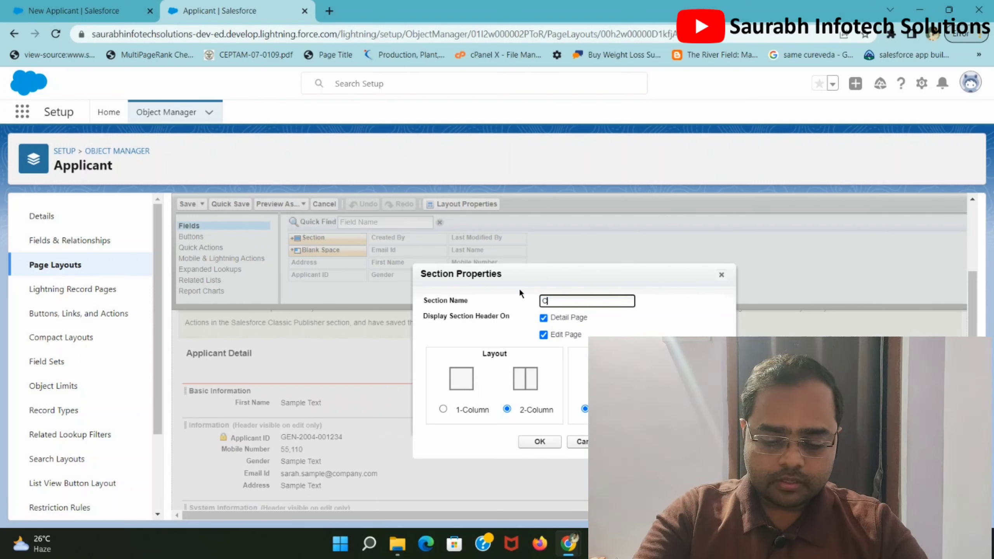
pyautogui.write('ontact Det')
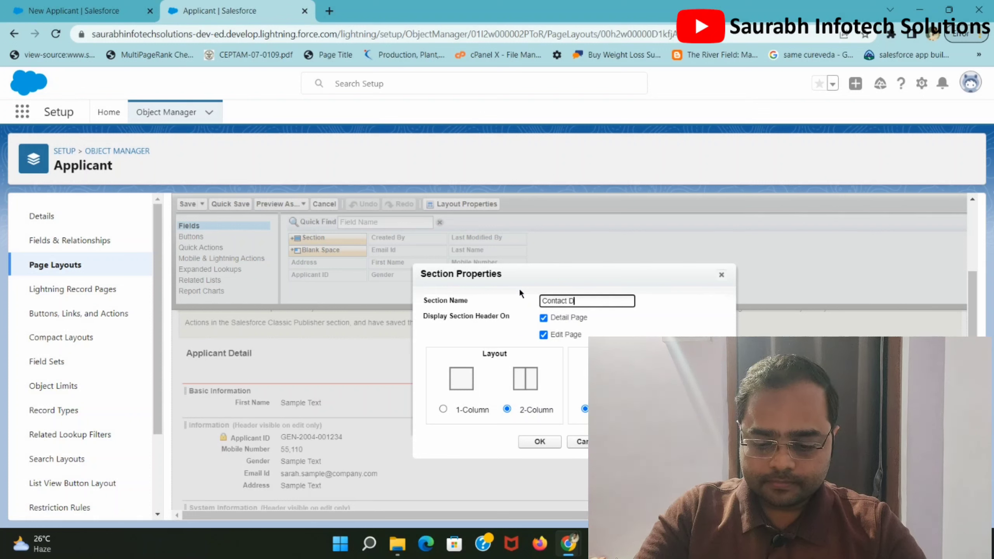
pyautogui.press('BackSpace')
pyautogui.press('BackSpace')
pyautogui.press('BackSpace')
pyautogui.write('Information')
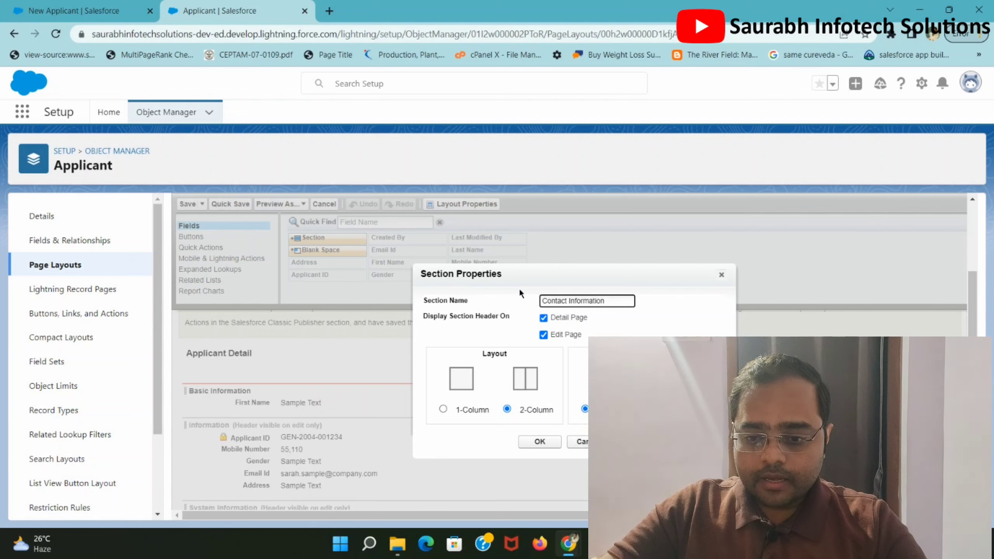
pyautogui.click(540, 441)
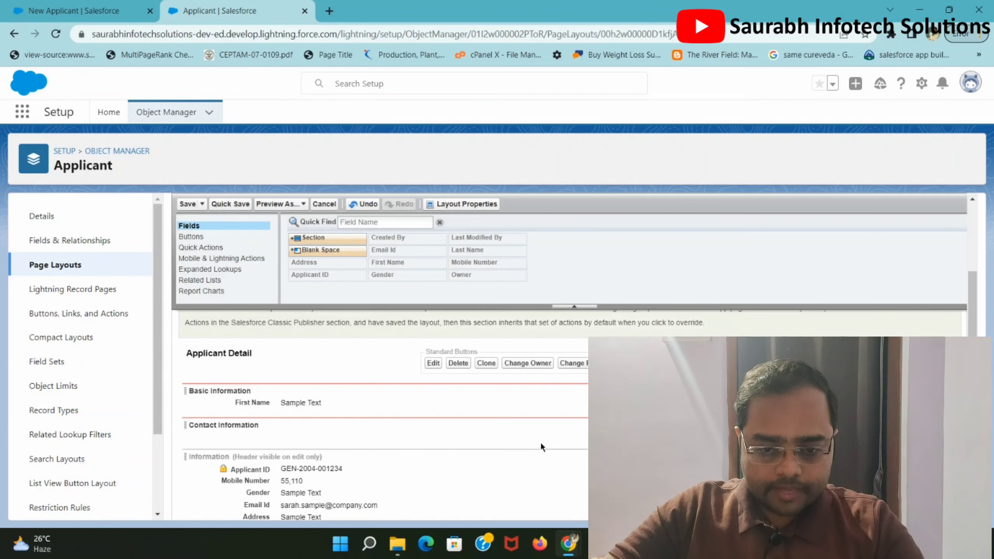
# Move Email Id and Mobile Number side by side into the Contact Information section and save the layout.
pyautogui.scroll(-2, 509, 446)
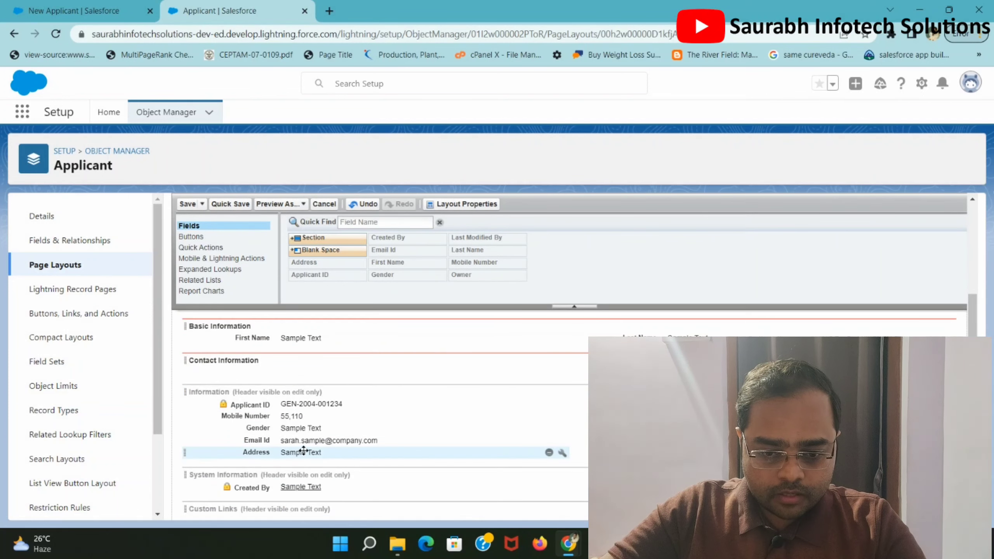
pyautogui.moveTo(309, 442); pyautogui.dragTo(411, 274)
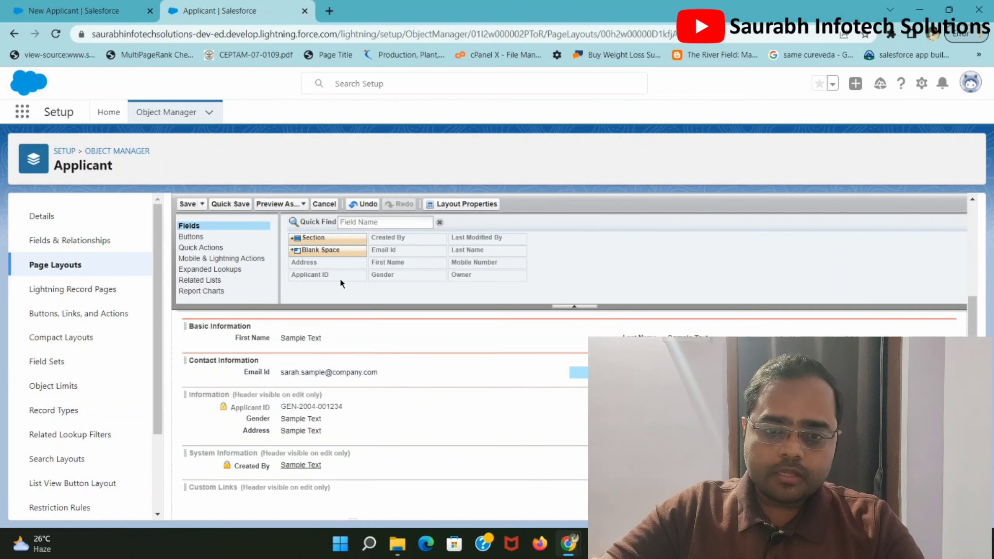
pyautogui.click(183, 204)
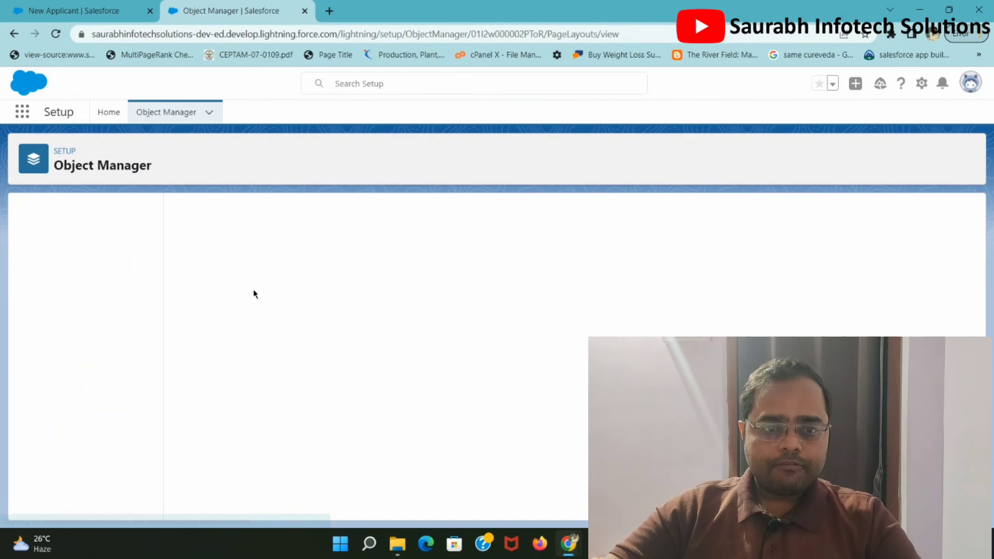
# Check the Basic Information and Contact Information sections in a new Applicant form after reloading the list, and reopen the Applicant Layout.
pyautogui.click(72, 14)
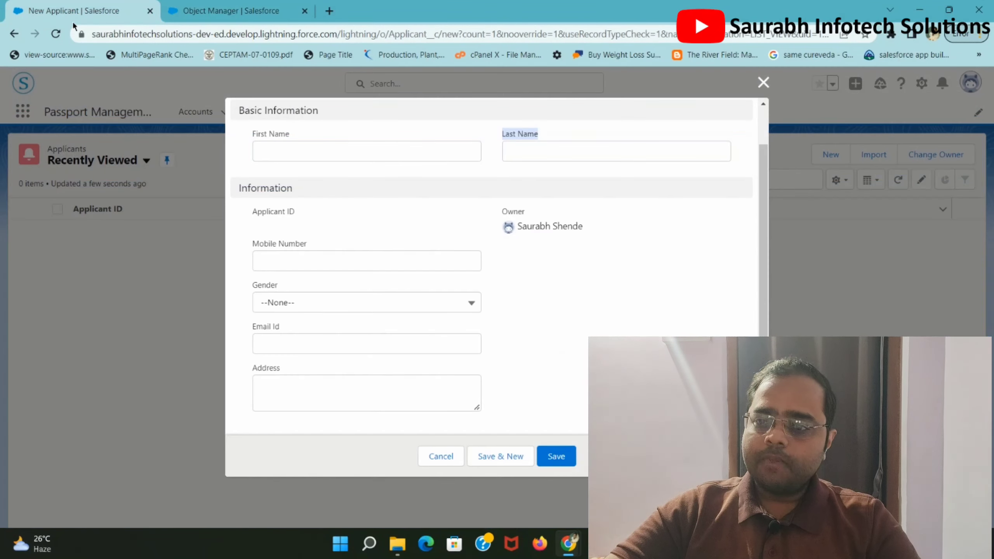
pyautogui.click(763, 83)
pyautogui.click(55, 34)
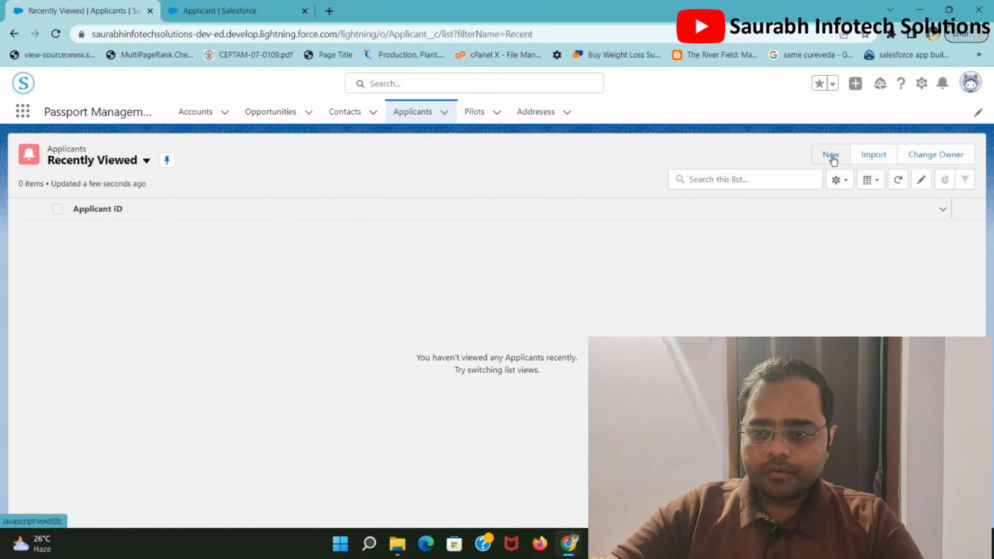
pyautogui.click(832, 157)
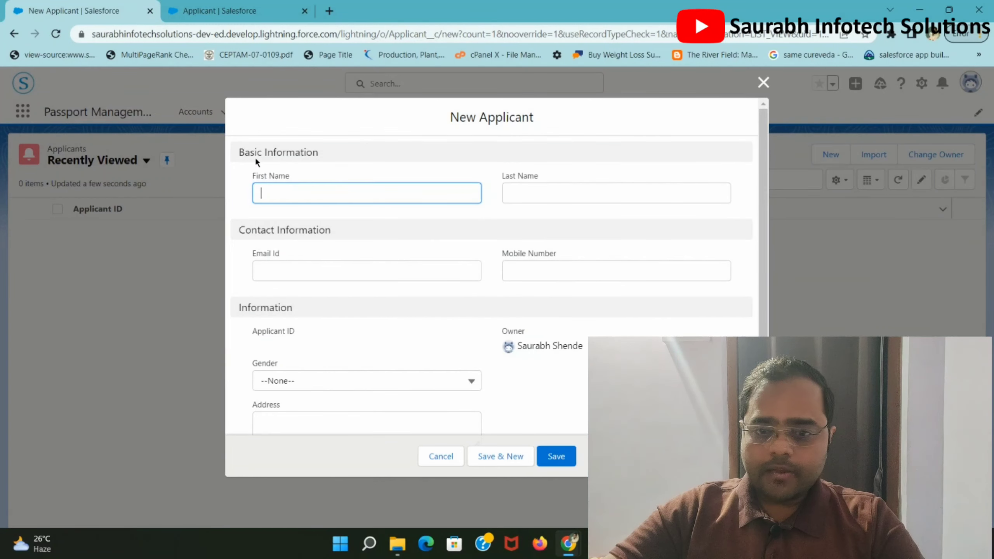
pyautogui.moveTo(239, 152); pyautogui.dragTo(326, 152)
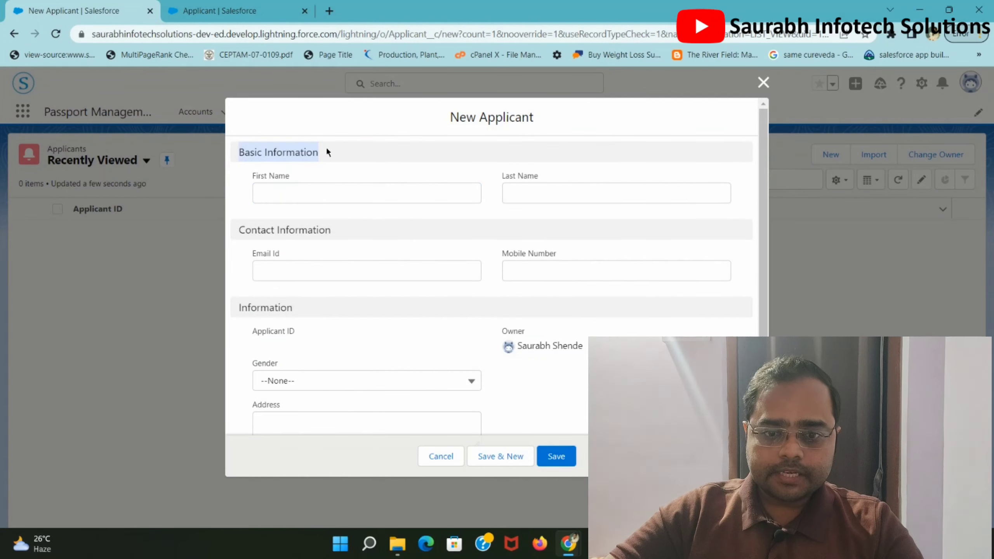
pyautogui.moveTo(236, 228); pyautogui.dragTo(334, 222)
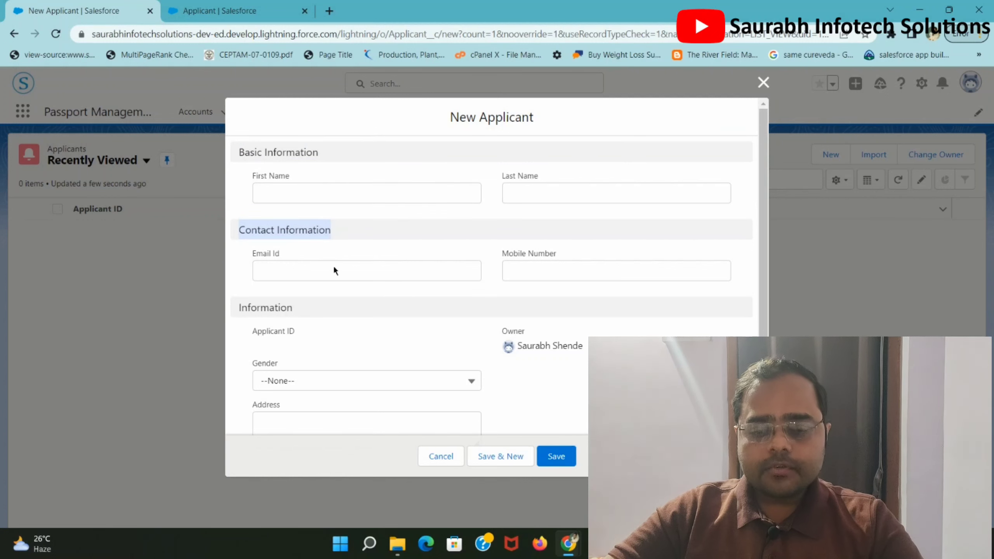
pyautogui.click(764, 83)
pyautogui.click(234, 4)
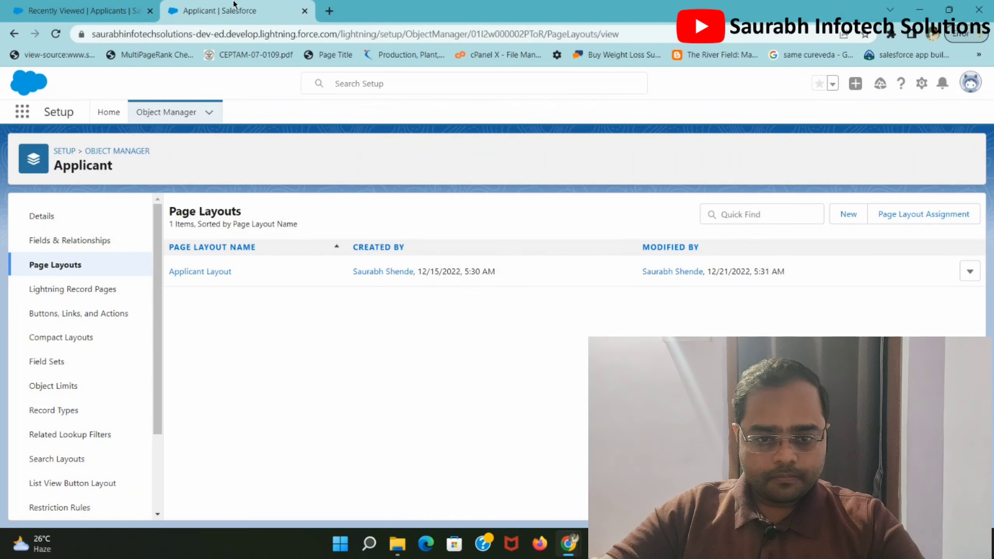
pyautogui.click(213, 272)
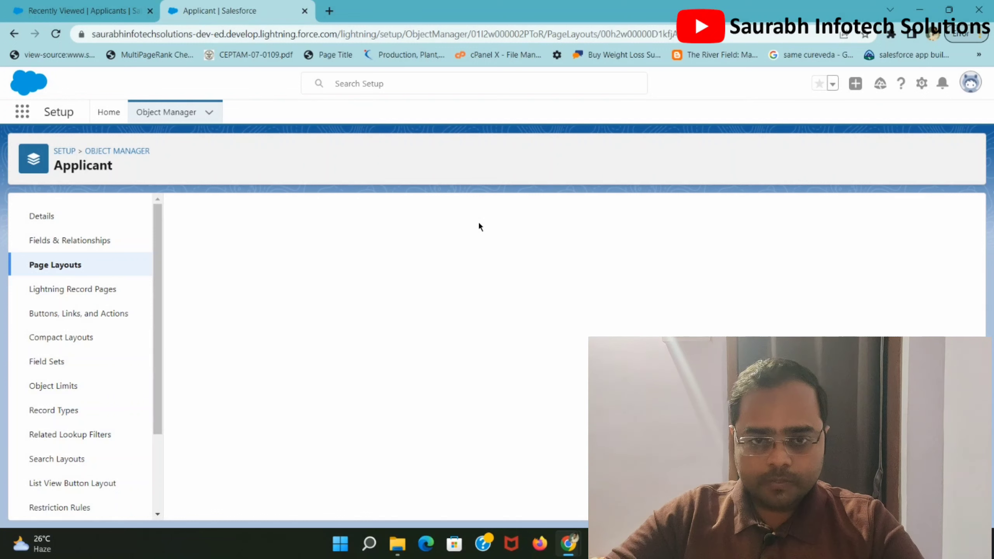
# Open a new Account form to examine its Address Information and Additional Information sections, and return to the Applicant Layout editor.
pyautogui.click(54, 20)
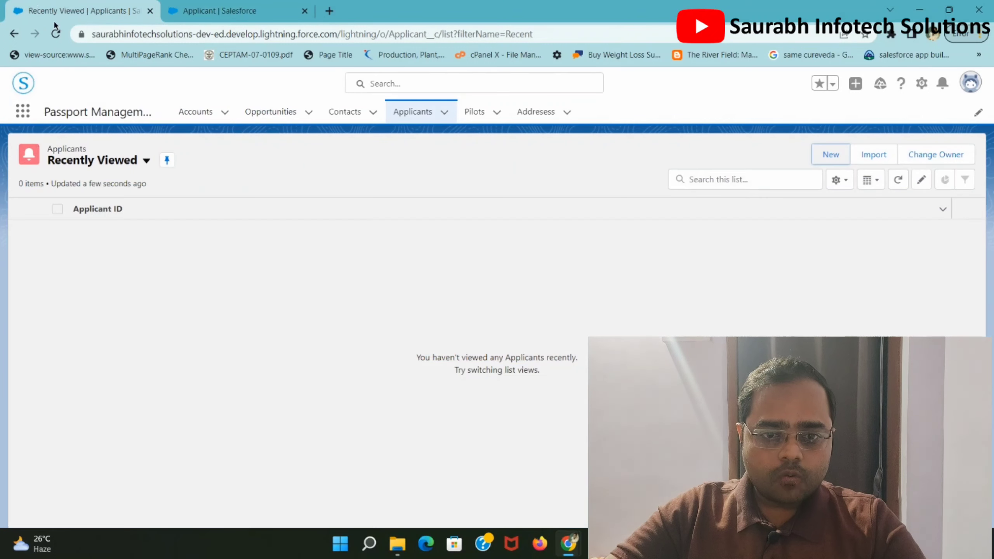
pyautogui.click(196, 112)
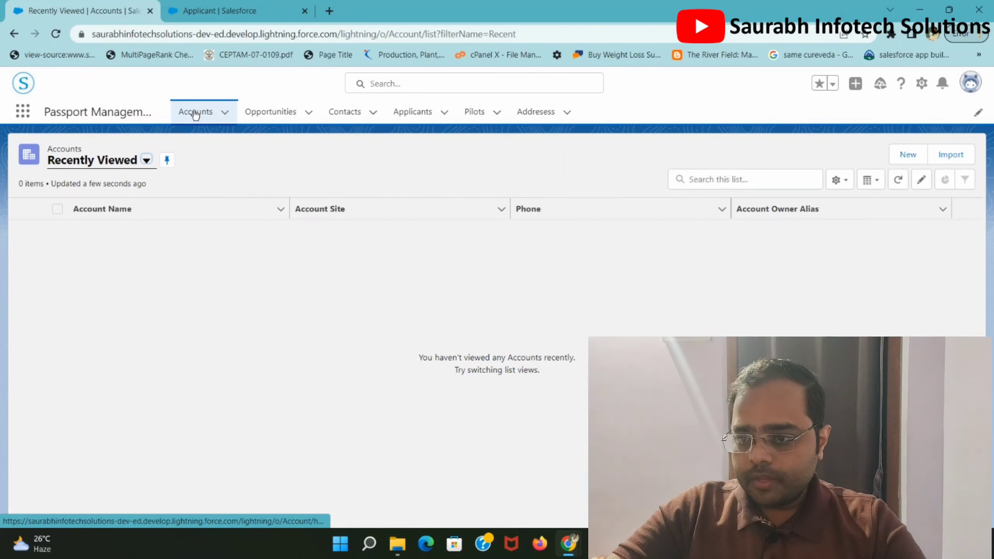
pyautogui.click(908, 156)
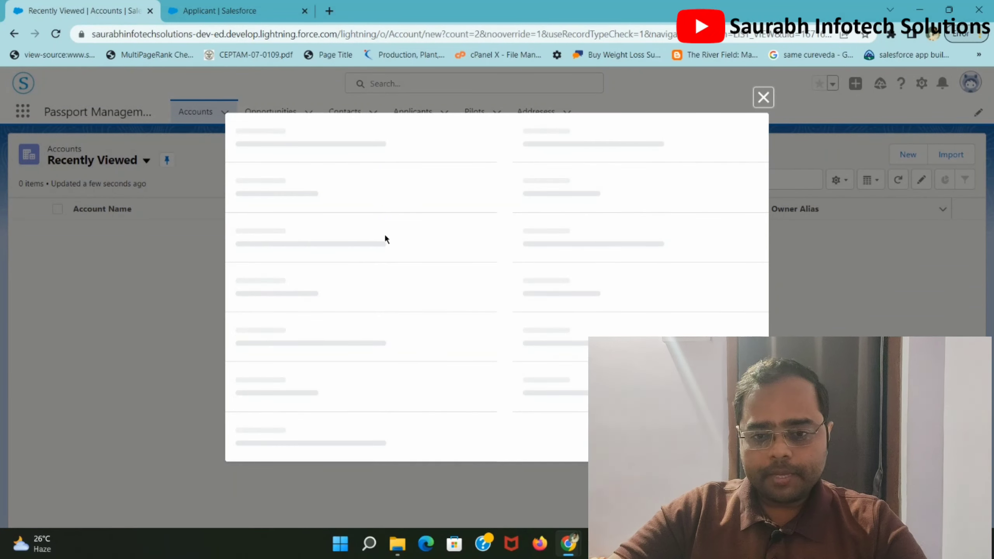
pyautogui.scroll(-5, 291, 215)
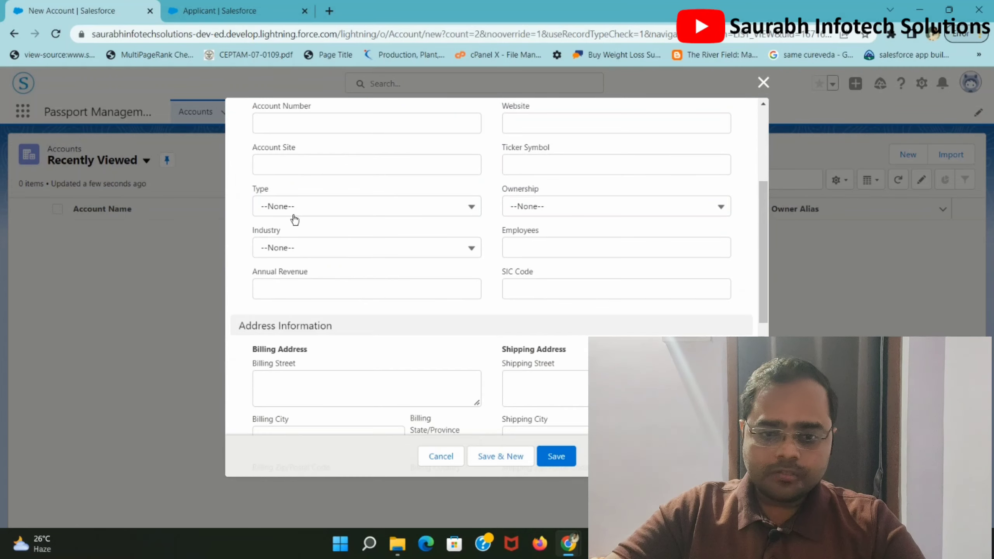
pyautogui.scroll(-2, 295, 220)
pyautogui.scroll(8, 345, 264)
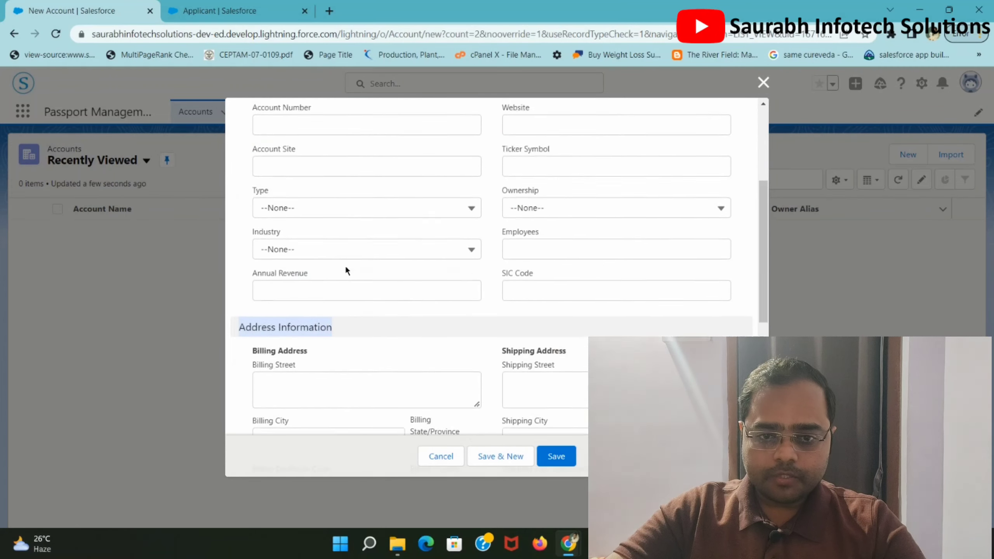
pyautogui.scroll(-10, 370, 182)
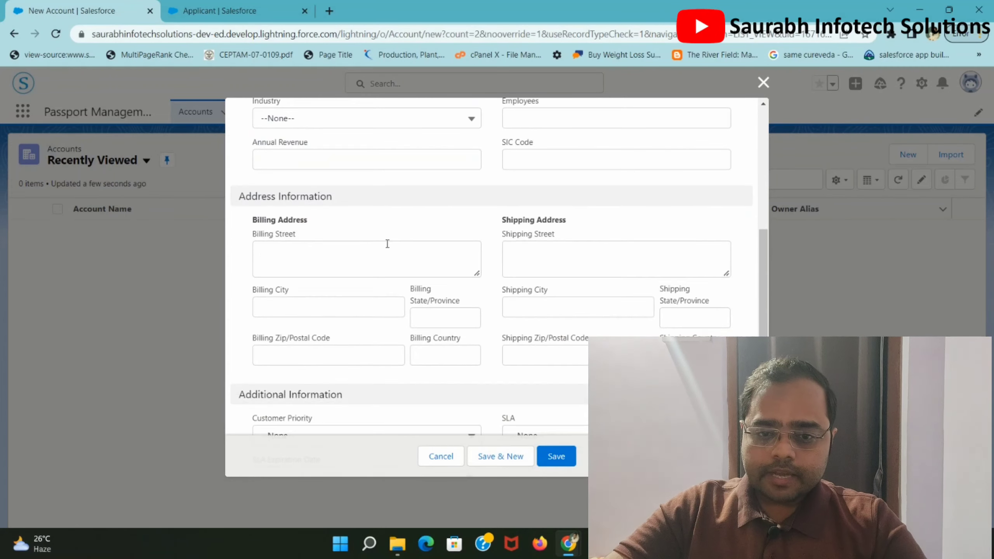
pyautogui.moveTo(247, 218); pyautogui.dragTo(366, 200)
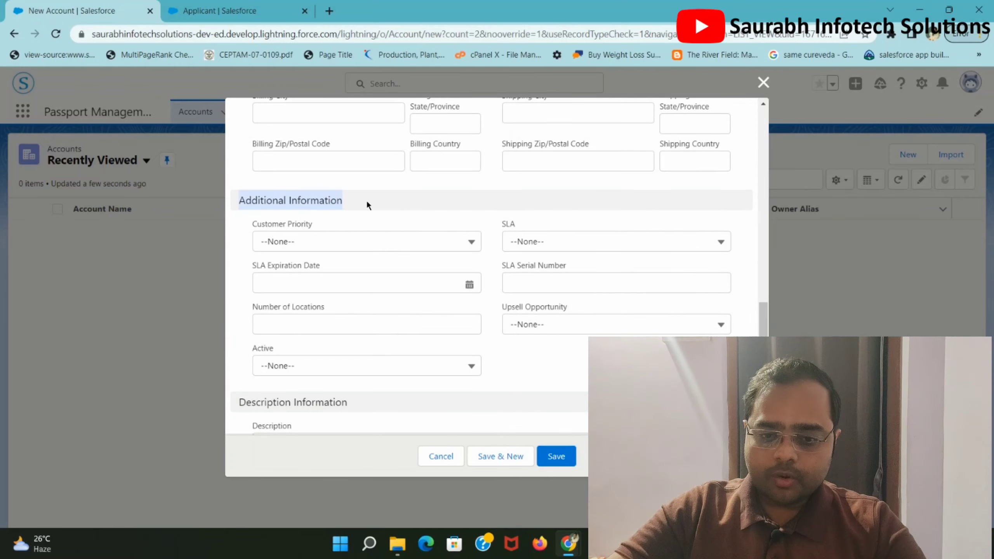
pyautogui.scroll(-1, 359, 275)
pyautogui.scroll(3, 321, 324)
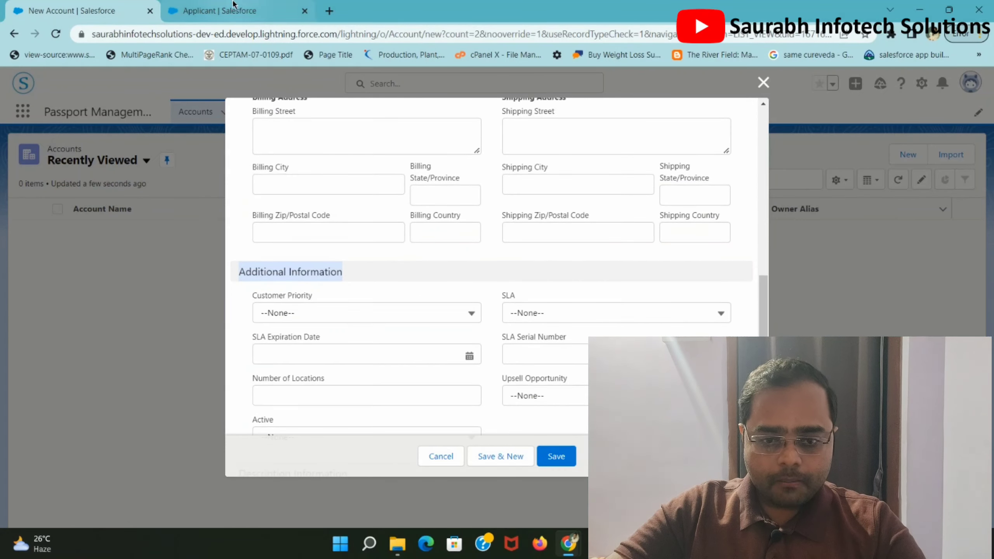
pyautogui.click(219, 11)
pyautogui.scroll(-1, 379, 356)
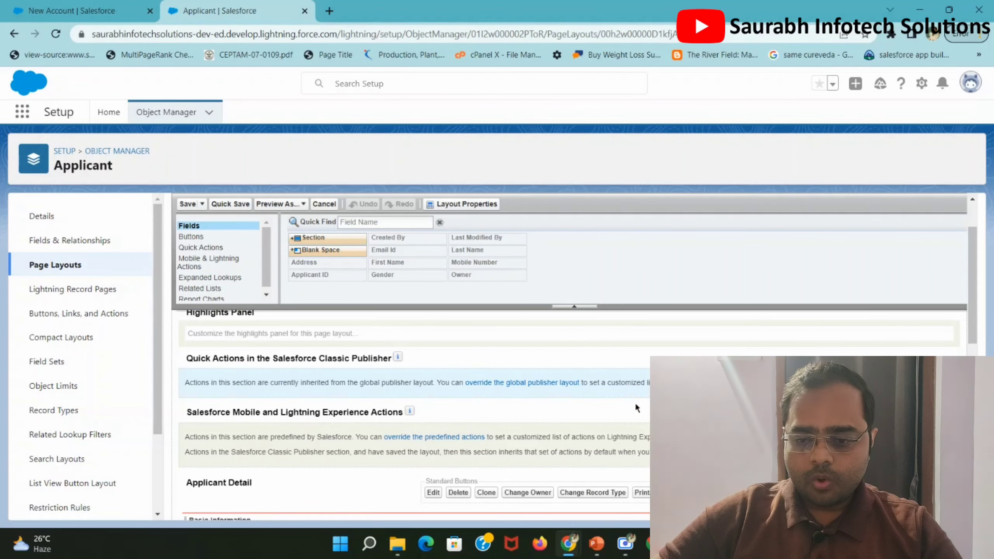
# Switch to the Class 3 presentation in PowerPoint and place a yellow highlighter mark beside item 1, Relationship, on slide 5.
pyautogui.click(595, 549)
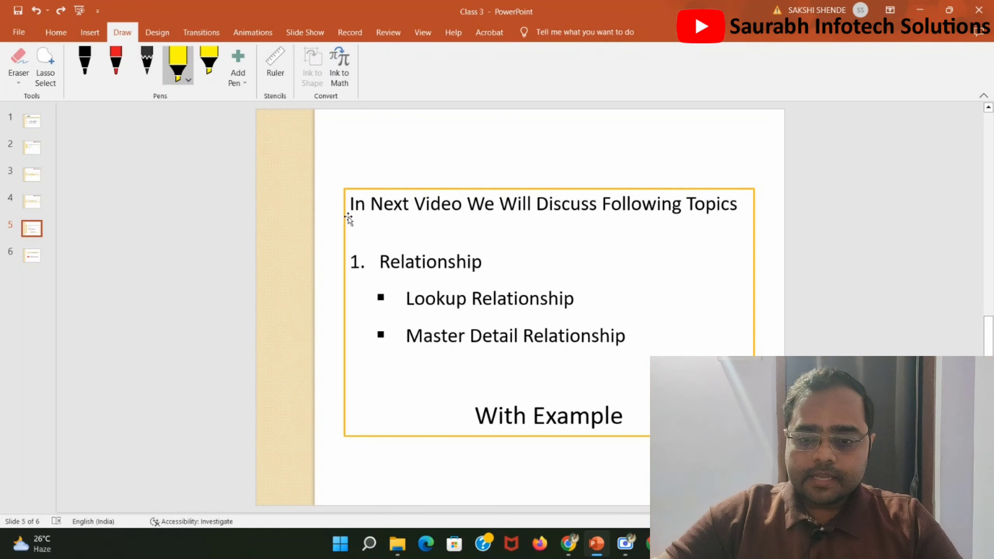
pyautogui.click(180, 71)
pyautogui.click(175, 181)
pyautogui.click(347, 255)
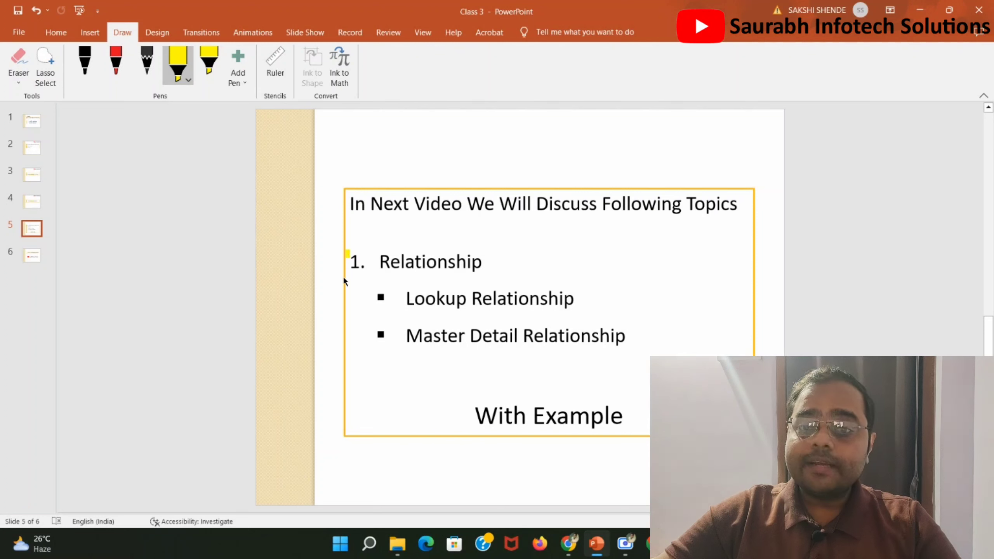